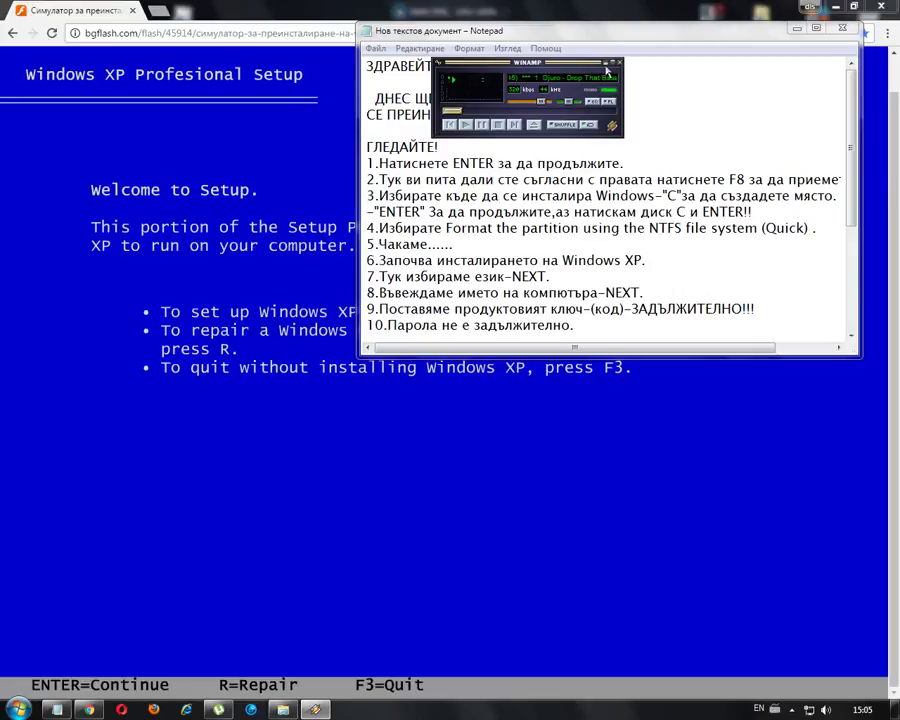
- Close Winamp, highlight checklist step 1 in Notepad, then hide Notepad to show the setup welcome screen
key("alt+F4")
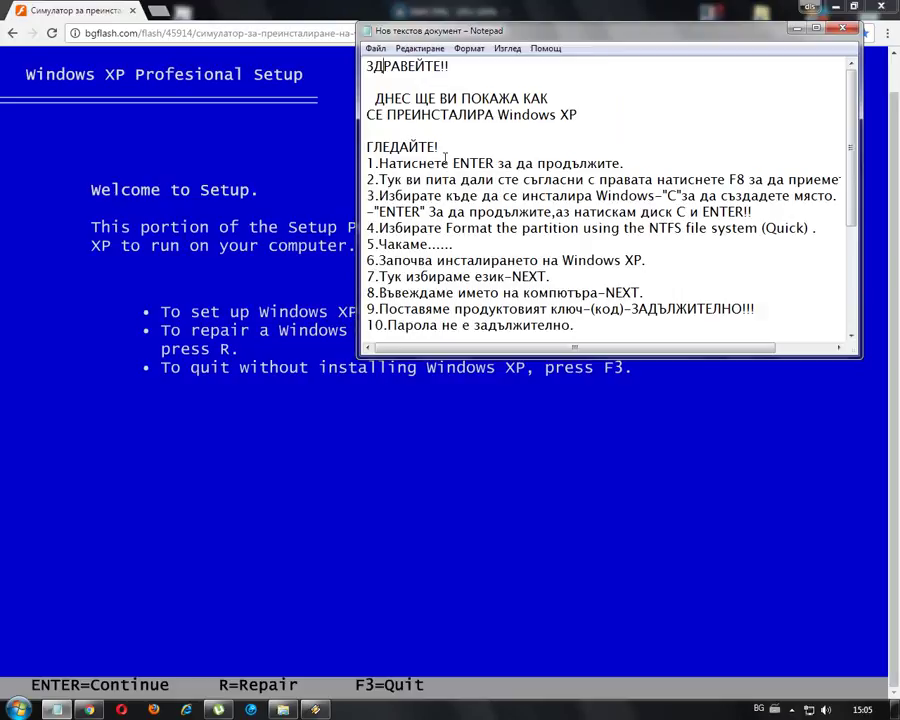
left_click_drag(370, 162, 627, 158)
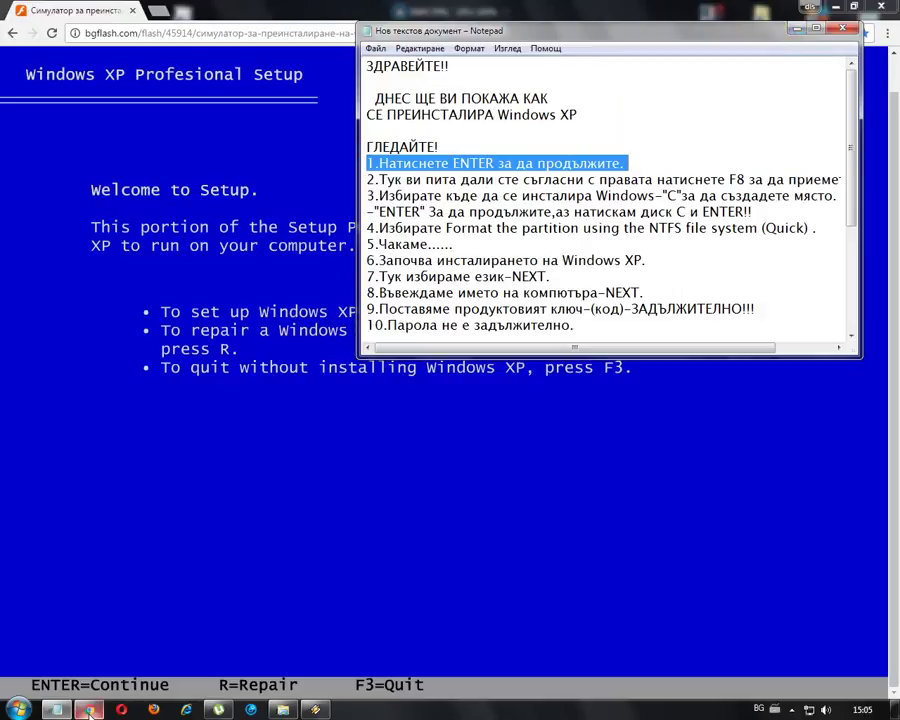
left_click(797, 28)
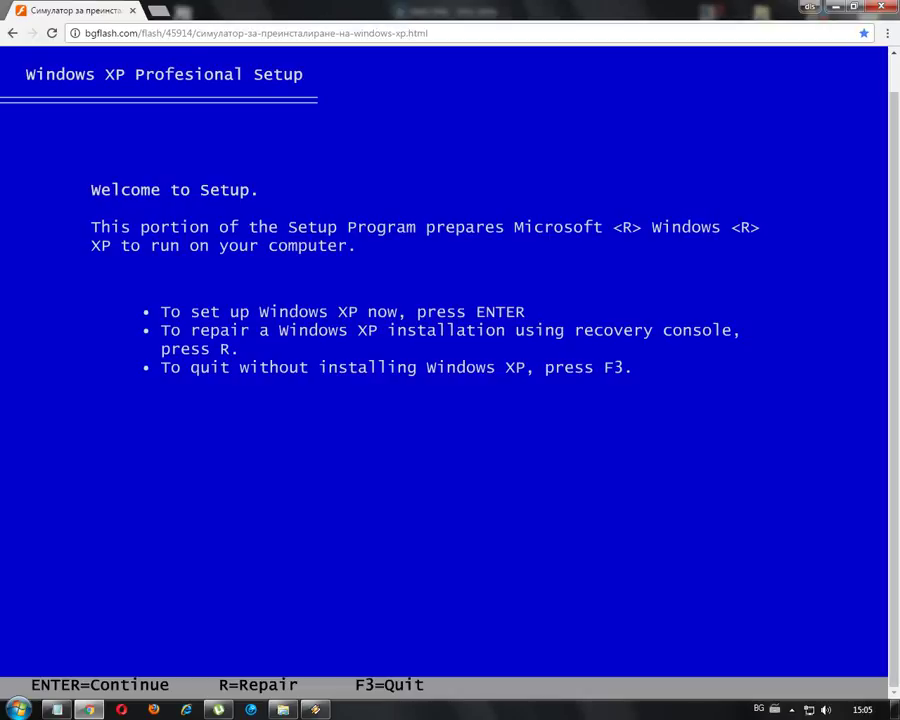
- Continue past the welcome screen, review checklist step 2, and accept the licence agreement with F8
key("Return")
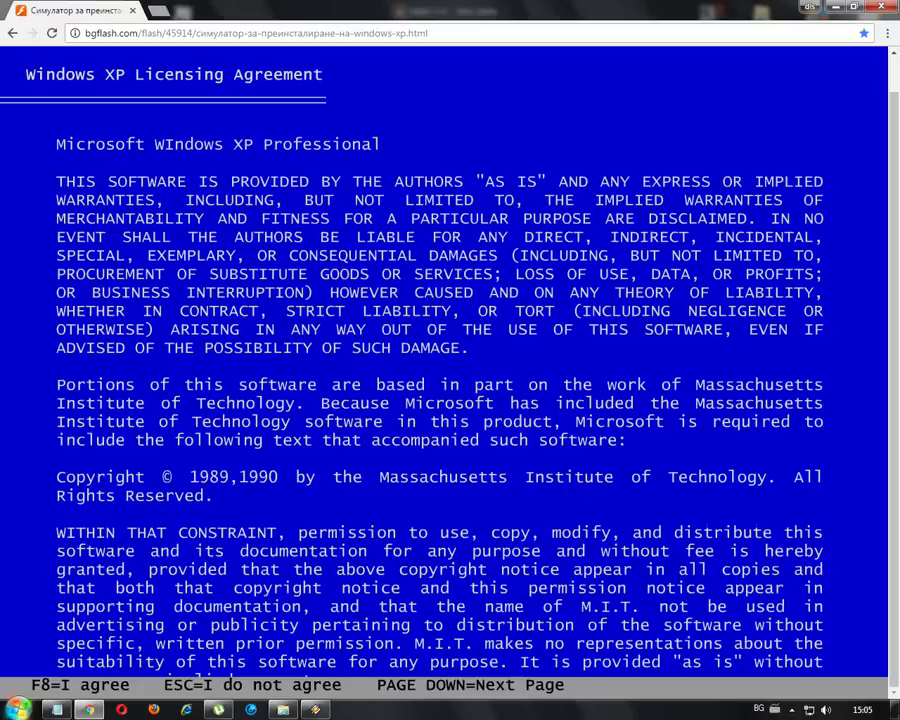
key("alt+Tab")
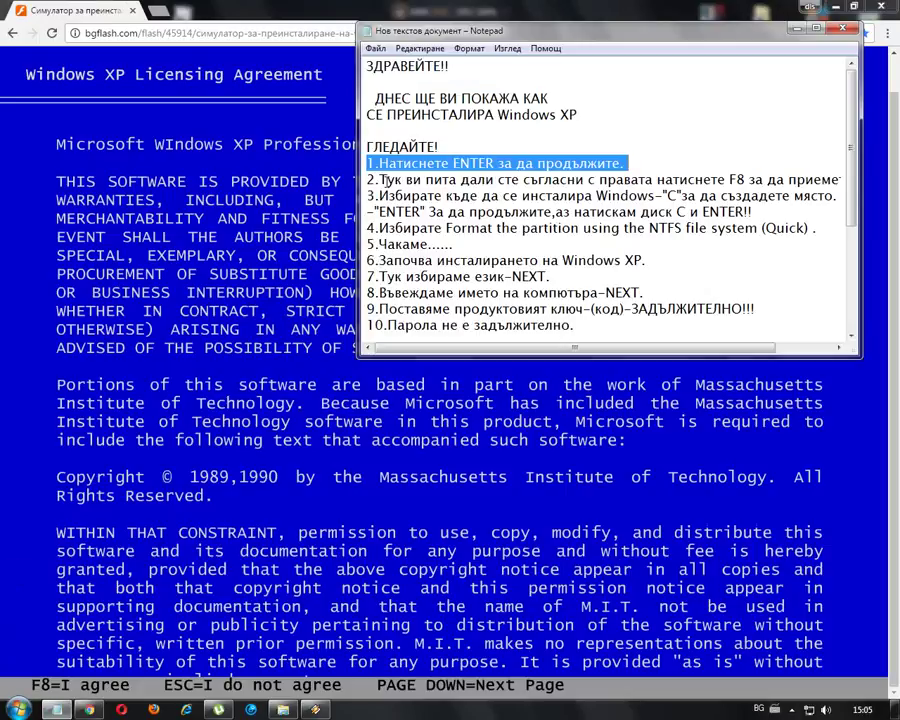
left_click_drag(367, 180, 853, 183)
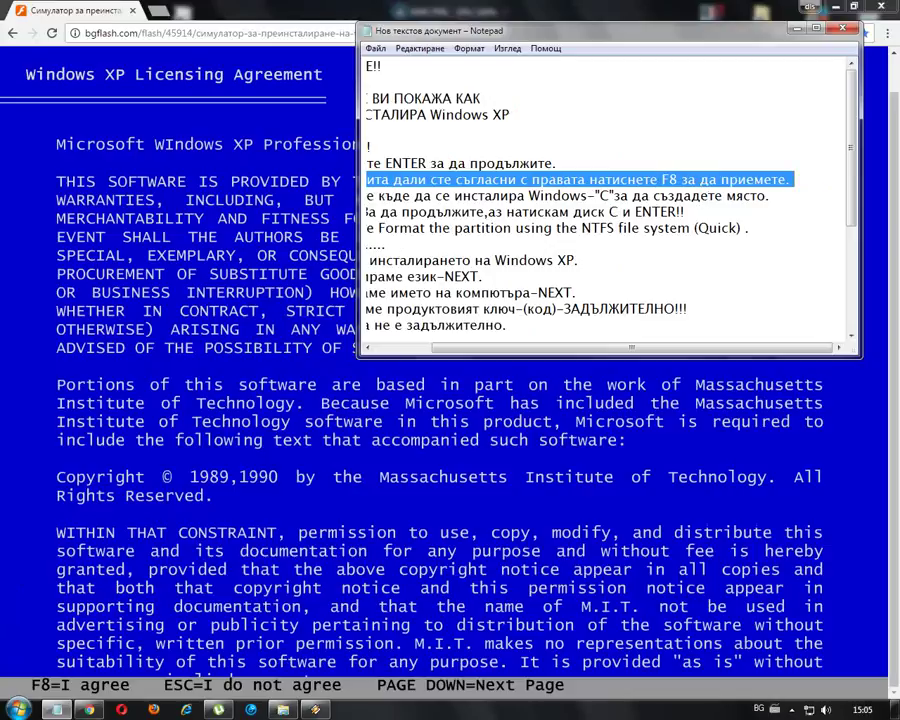
left_click(38, 498)
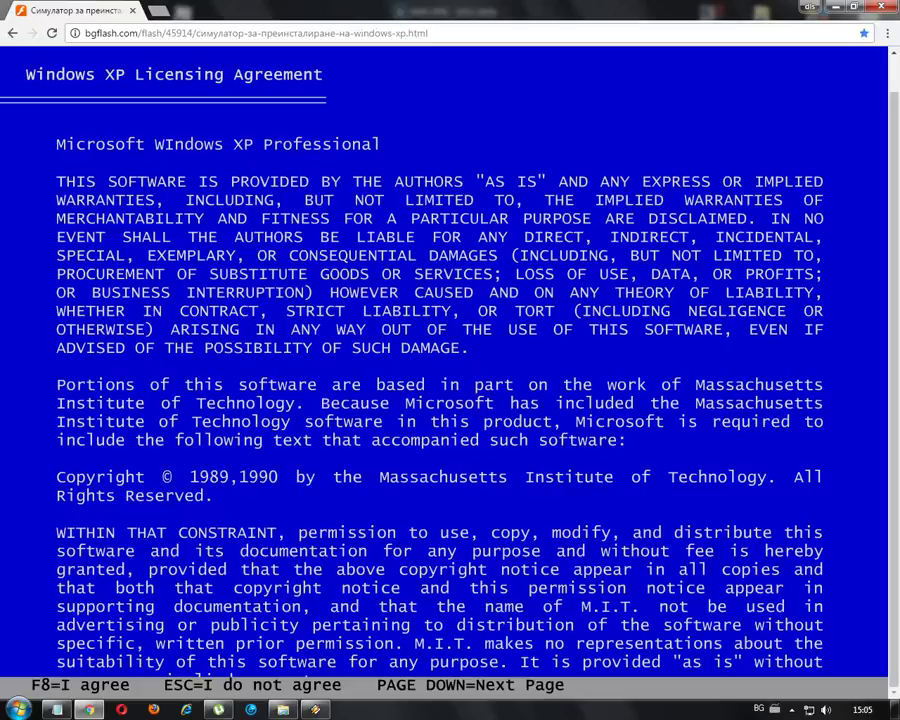
key("F8")
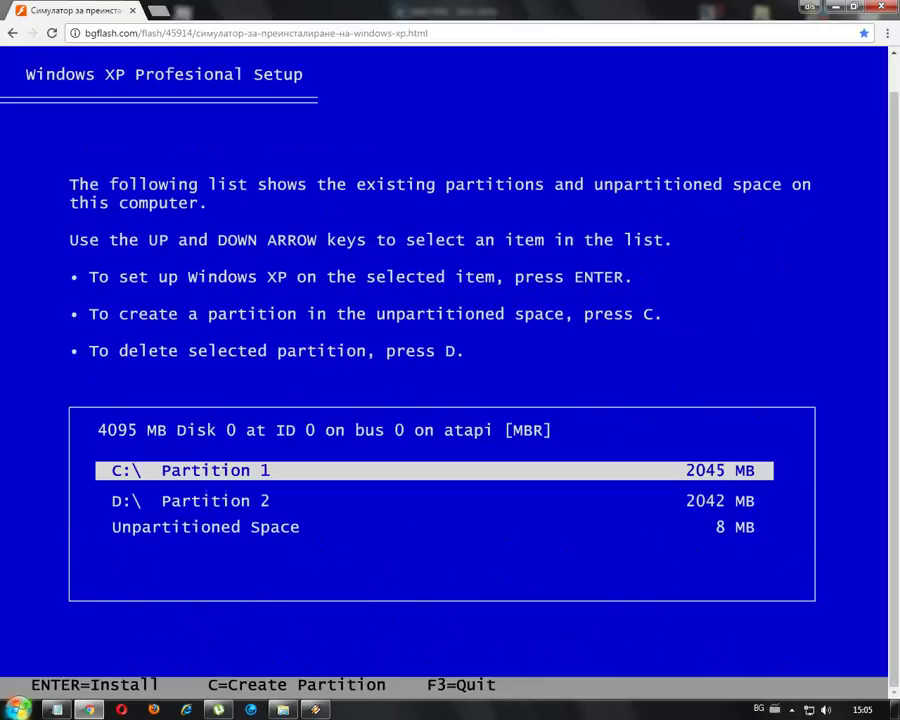
- Insert 'бутон' after 'Windows-' in checklist step 3 in Notepad
key("alt+Tab")
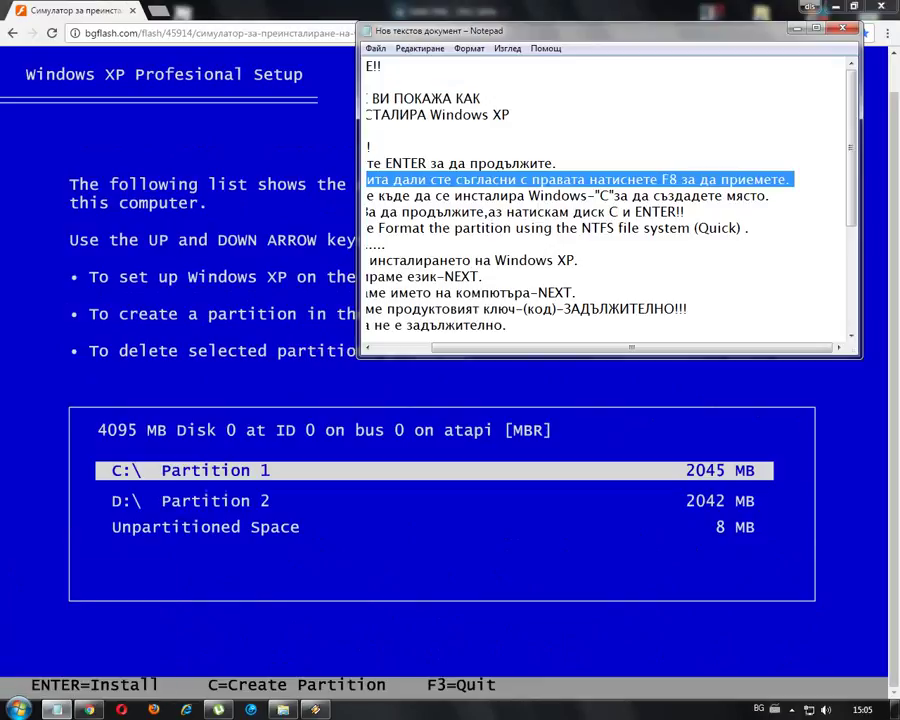
left_click_drag(510, 348, 448, 348)
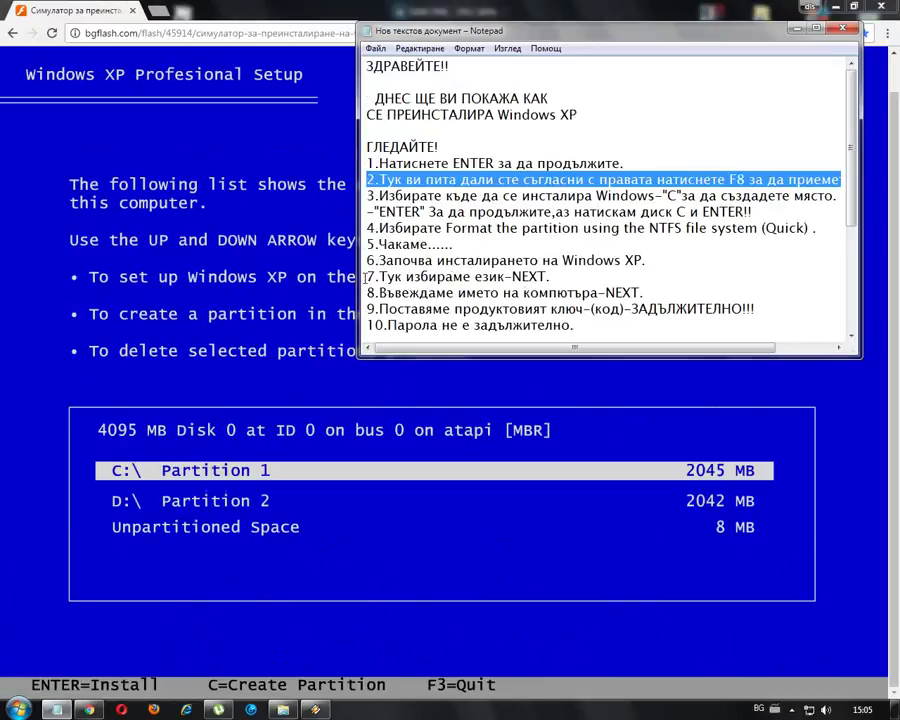
left_click_drag(367, 194, 654, 196)
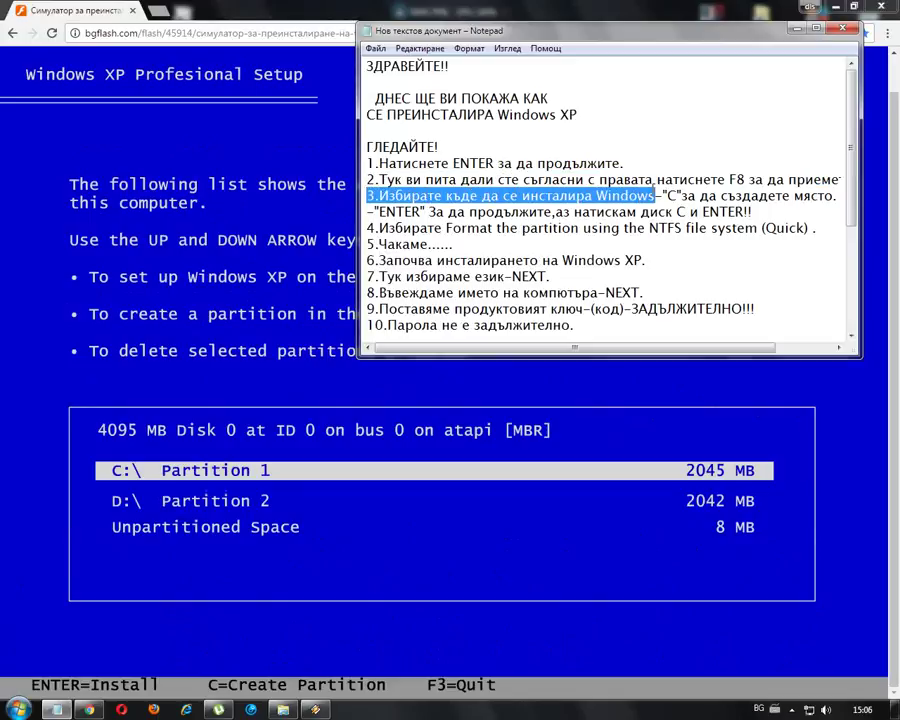
left_click(665, 195)
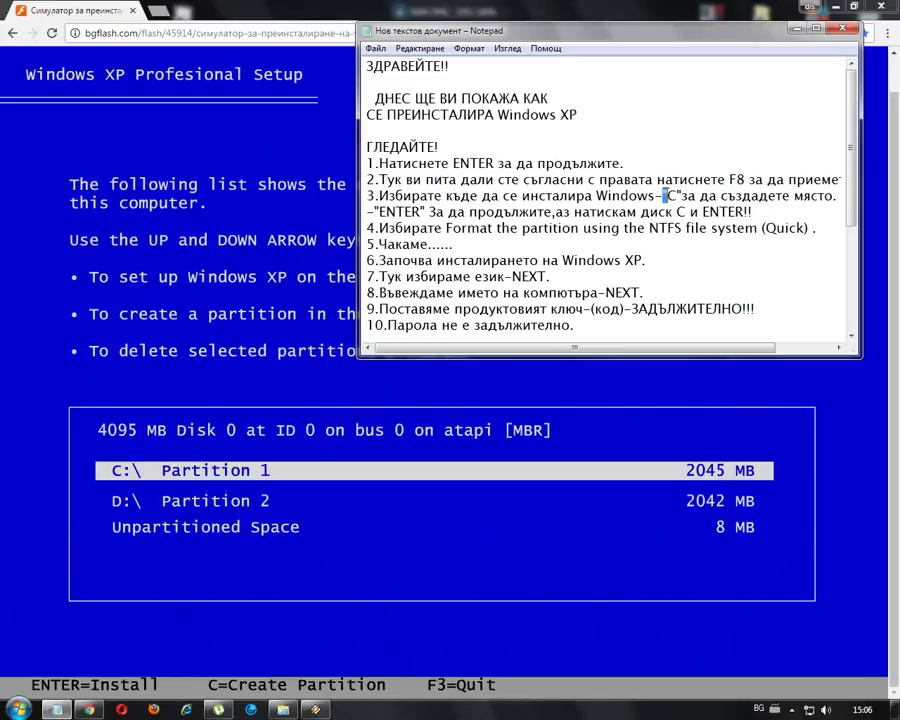
type("6")
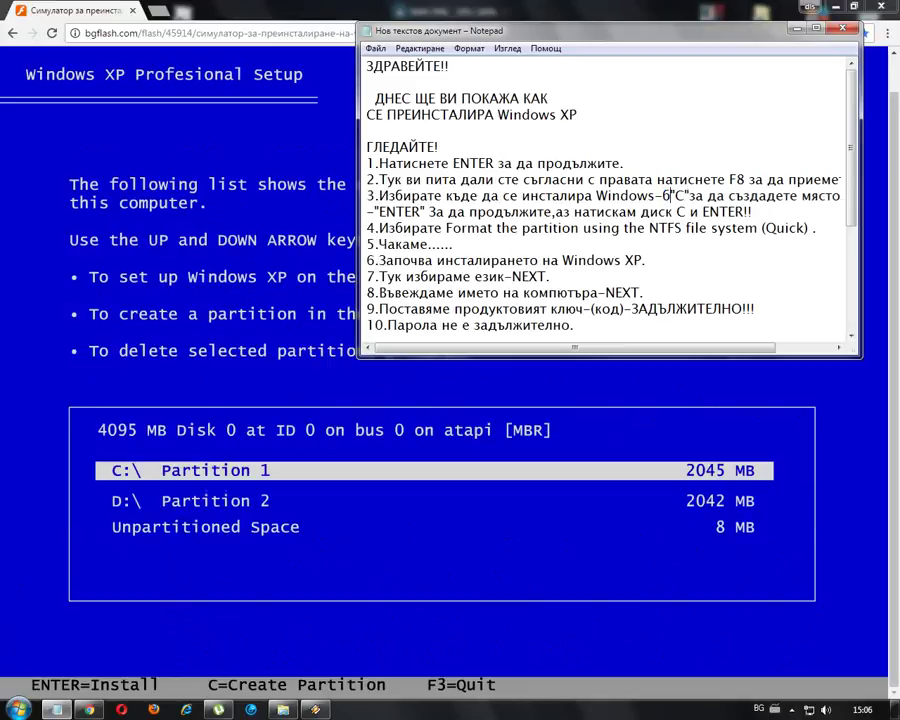
type("утон")
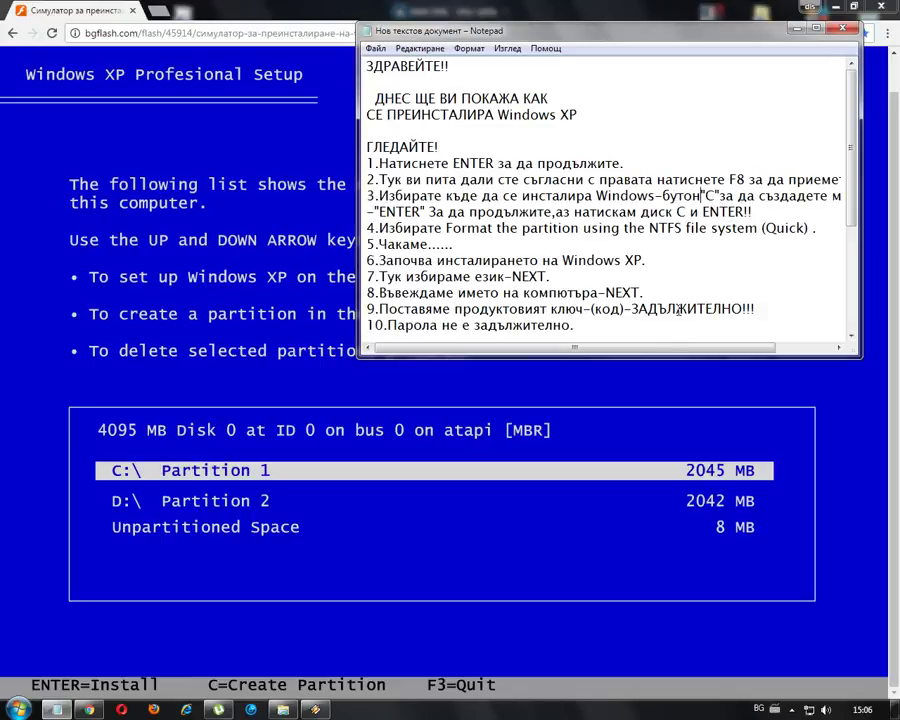
mouse_move(673, 347)
left_mouse_down()
mouse_move(728, 357)
mouse_move(673, 350)
left_mouse_up()
left_click_drag(366, 212, 553, 214)
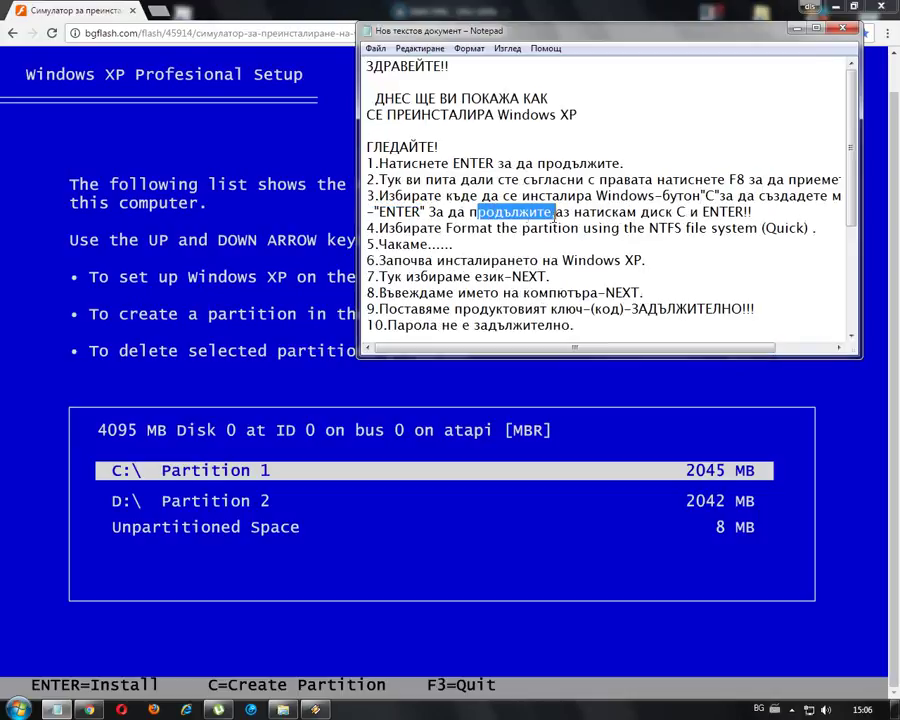
left_click(684, 212)
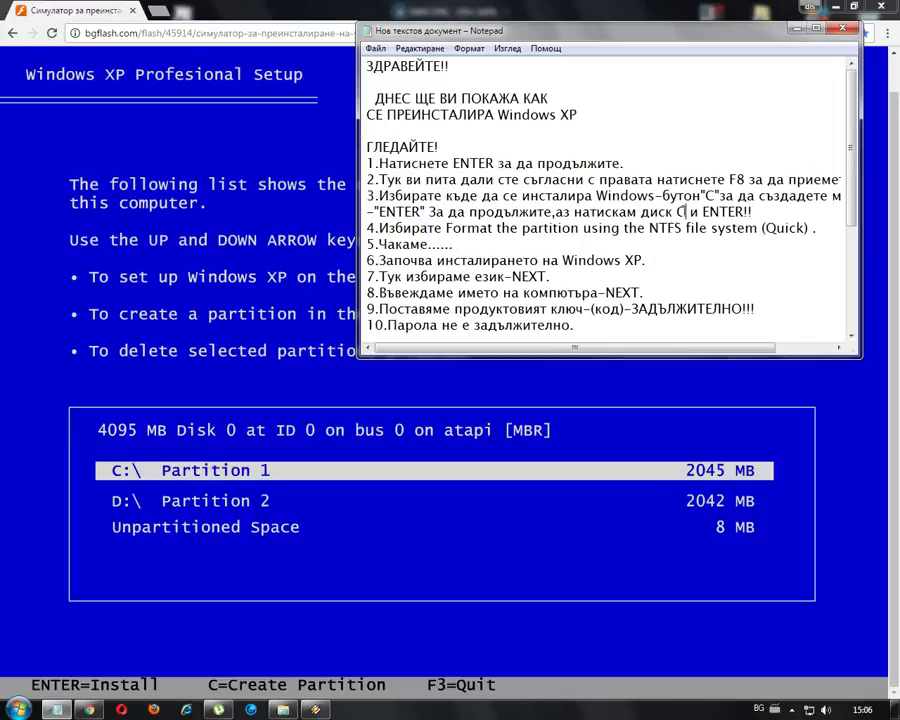
- Hide Notepad and select partition C: in the setup partition list
left_click(799, 30)
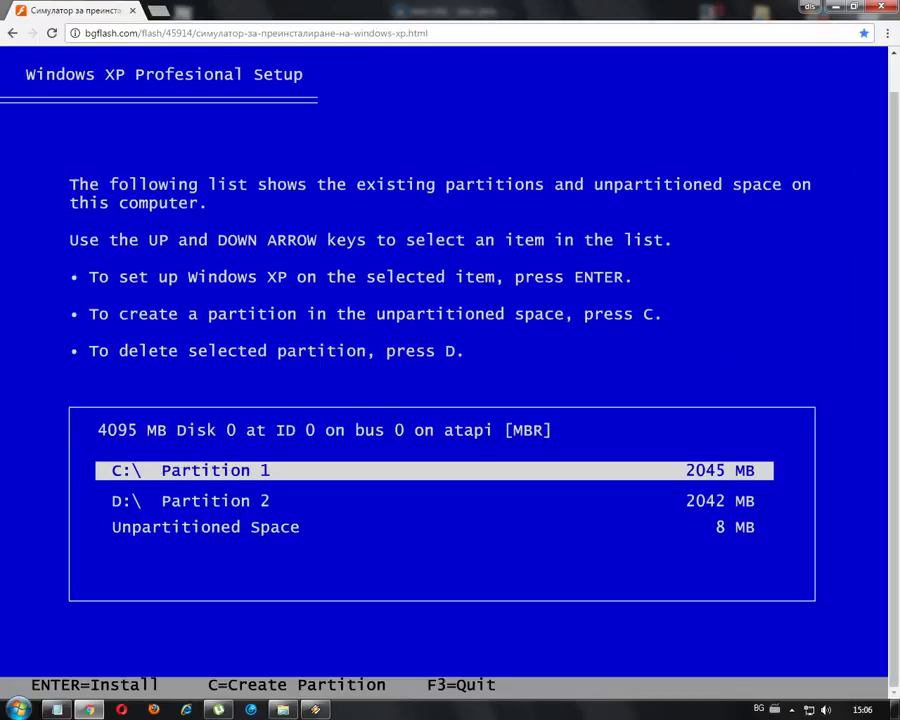
key("Down")
key("Up")
- Confirm installing on C:, then review checklist step 4 about quick NTFS formatting
key("Return")
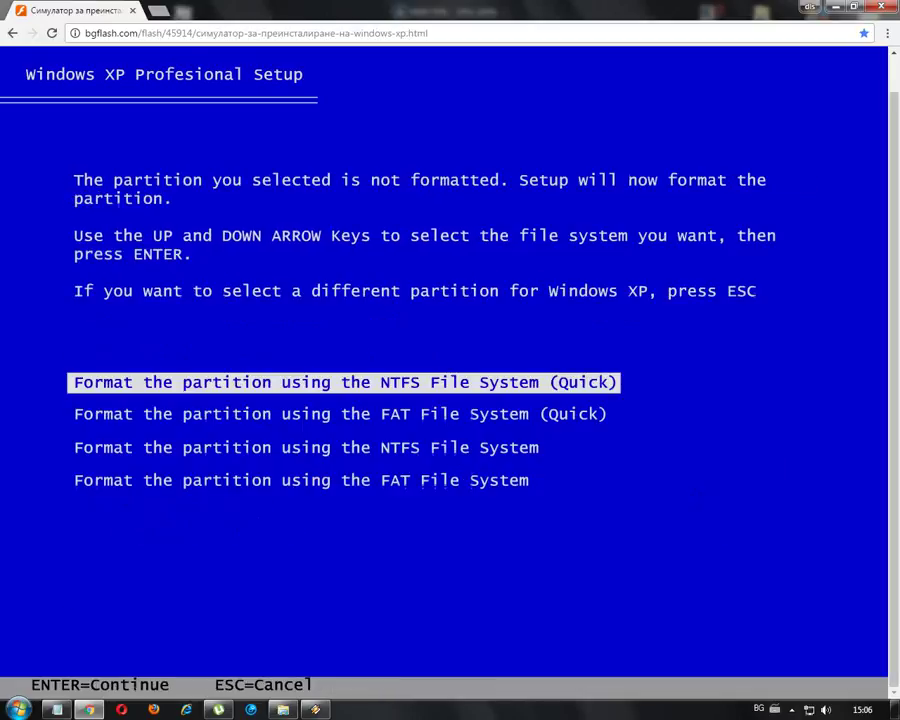
key("Down")
key("Down")
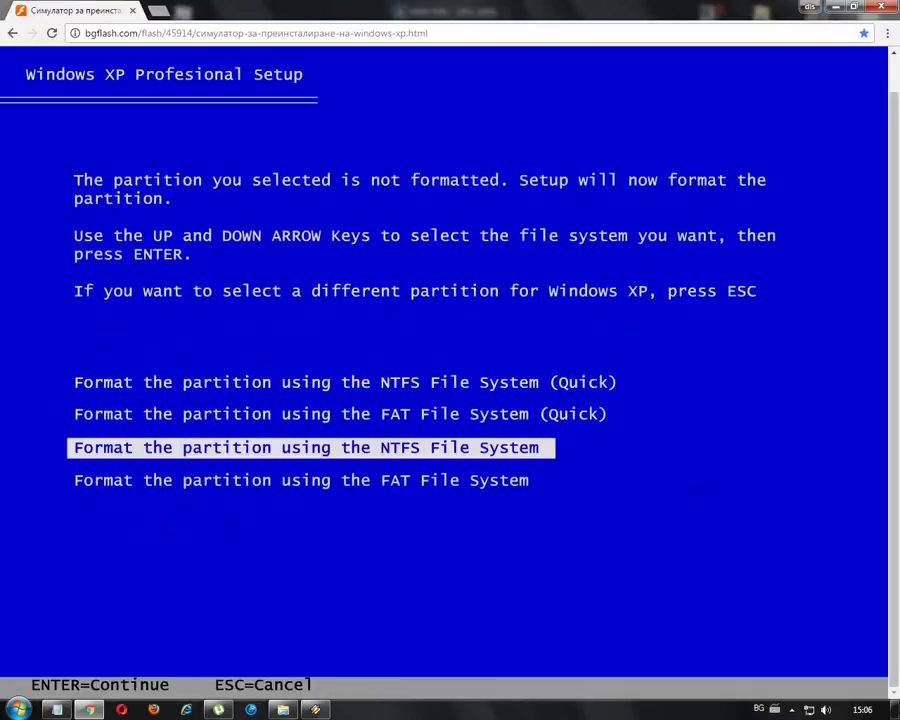
key("alt+Tab")
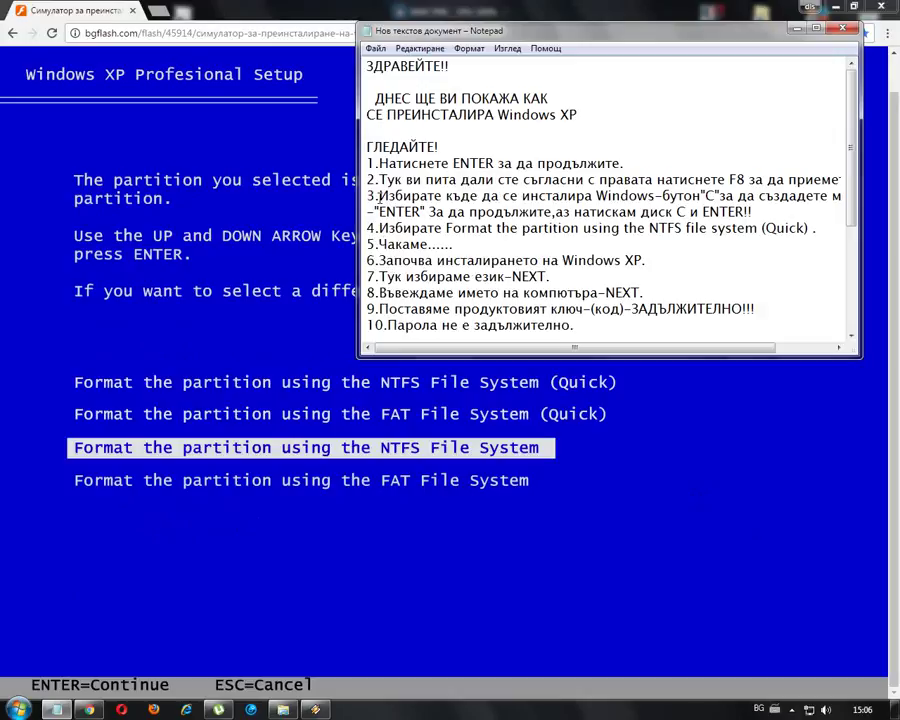
left_click_drag(379, 228, 808, 234)
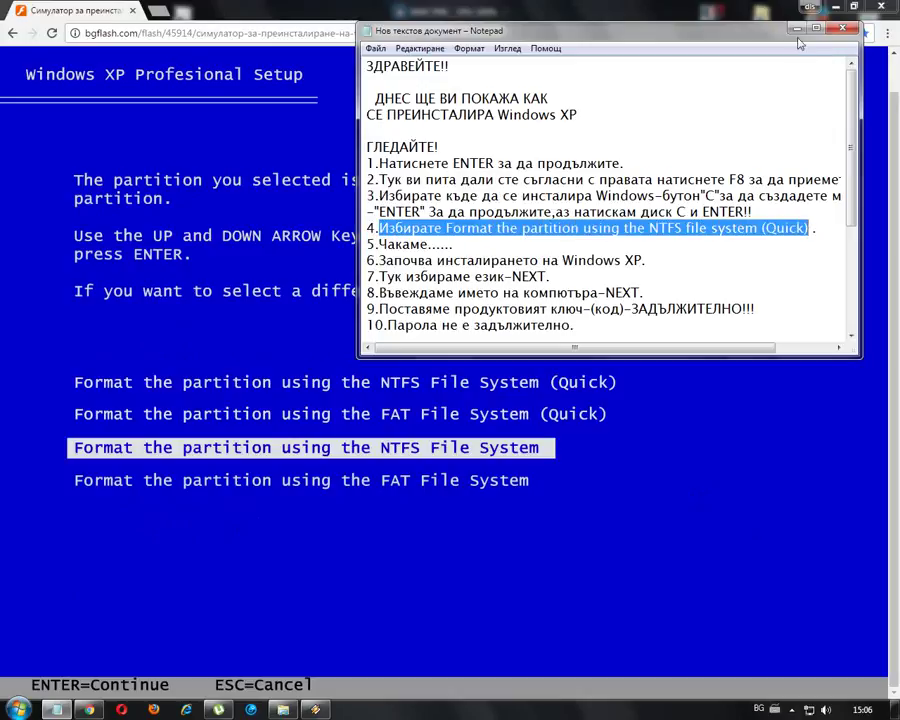
left_click(797, 28)
- Choose 'NTFS File System (Quick)' and start formatting
key("Up")
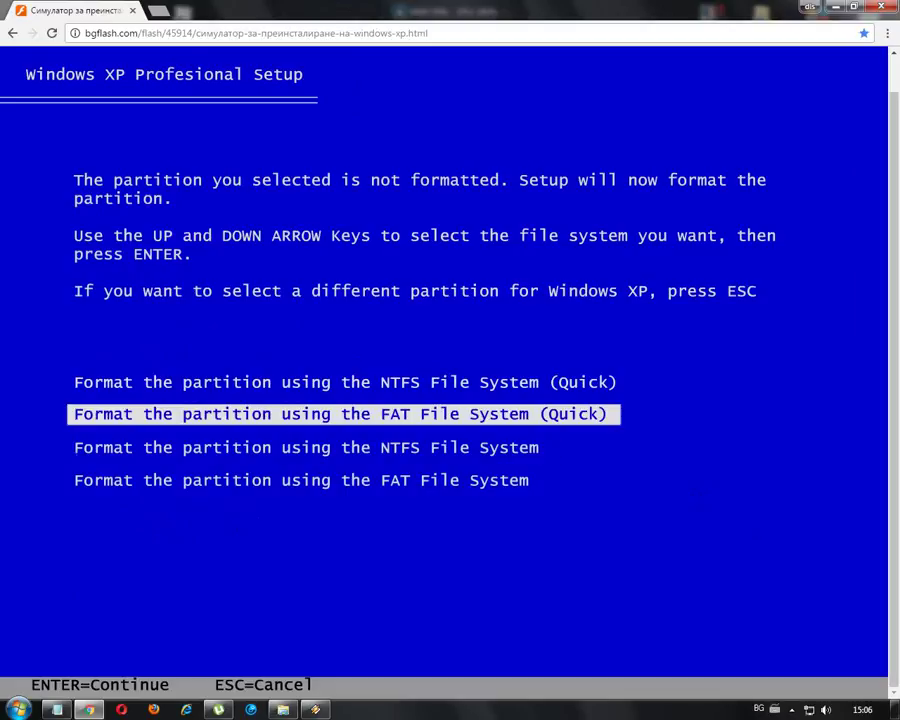
key("Up")
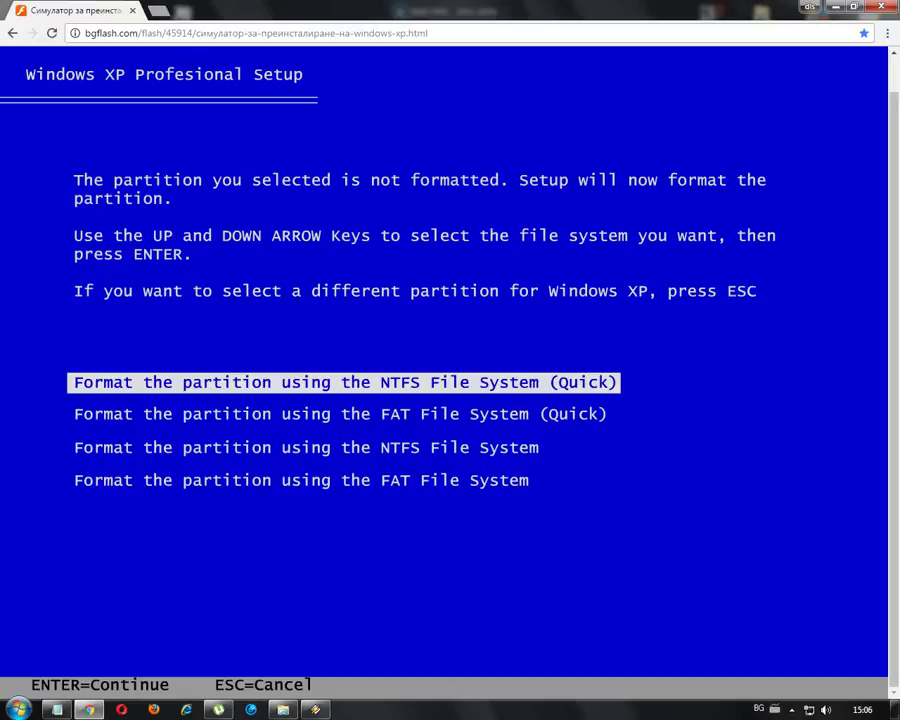
key("Return")
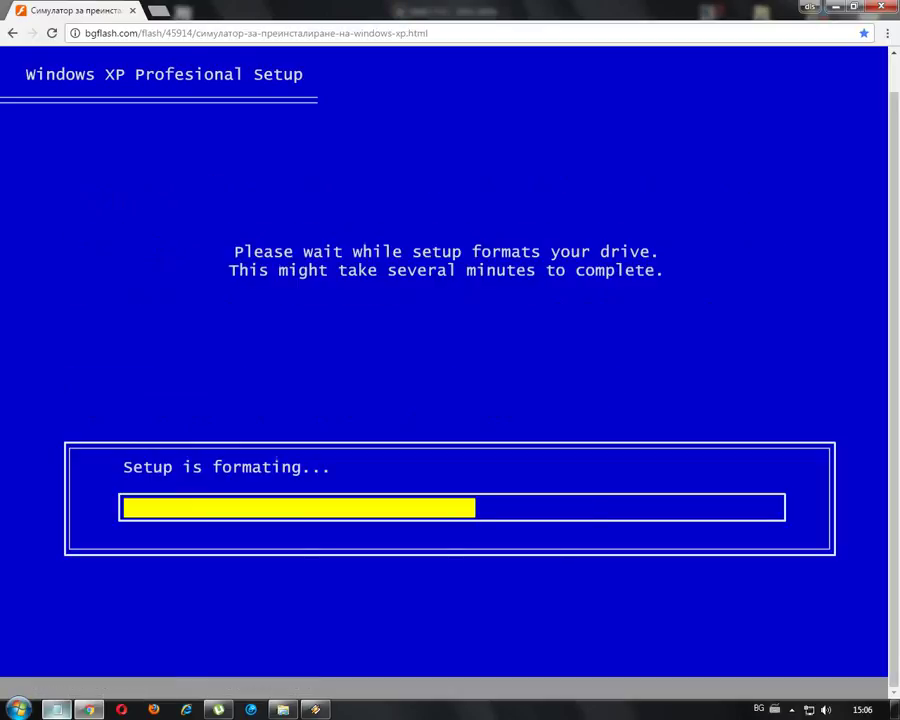
- Switch input to English and add 'Restart windows' to checklist step 5 while setup reboots
left_click(57, 709)
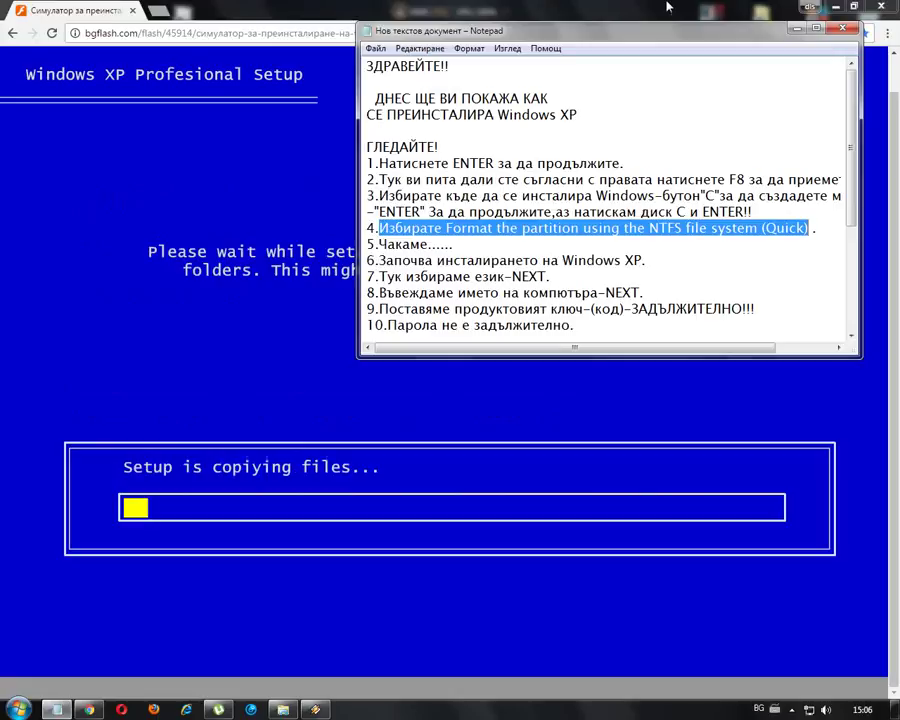
mouse_move(456, 244)
left_mouse_down()
mouse_move(377, 244)
mouse_move(457, 244)
left_mouse_up()
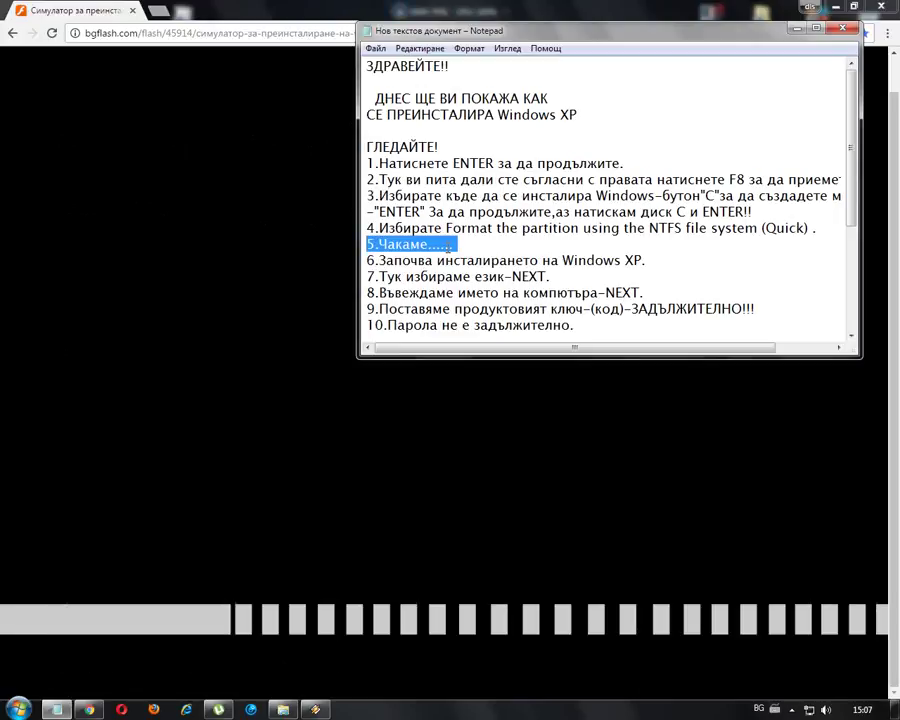
left_click(464, 243)
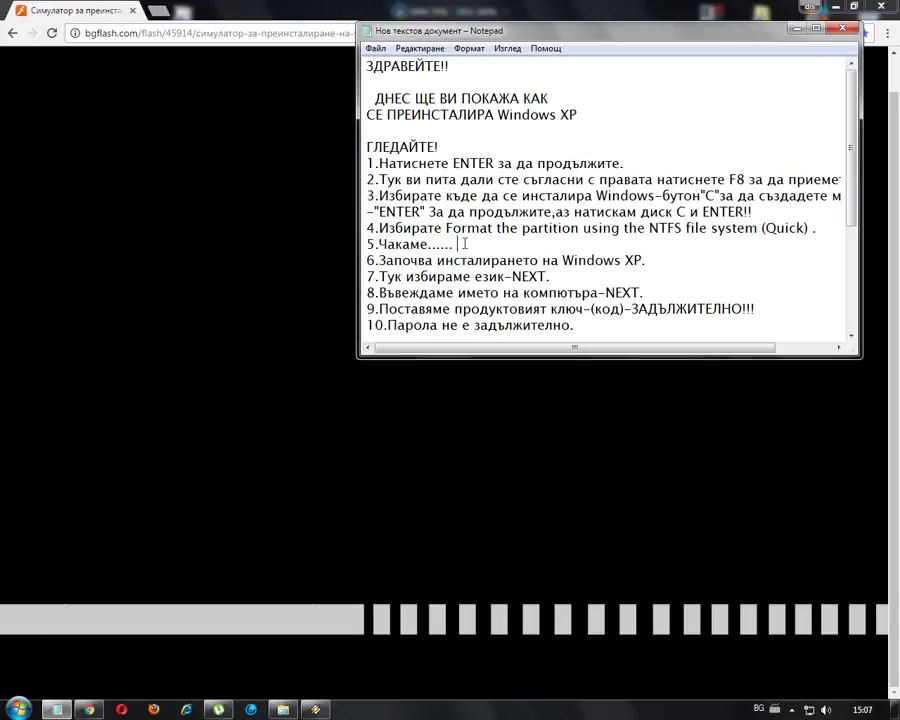
key("alt+shift")
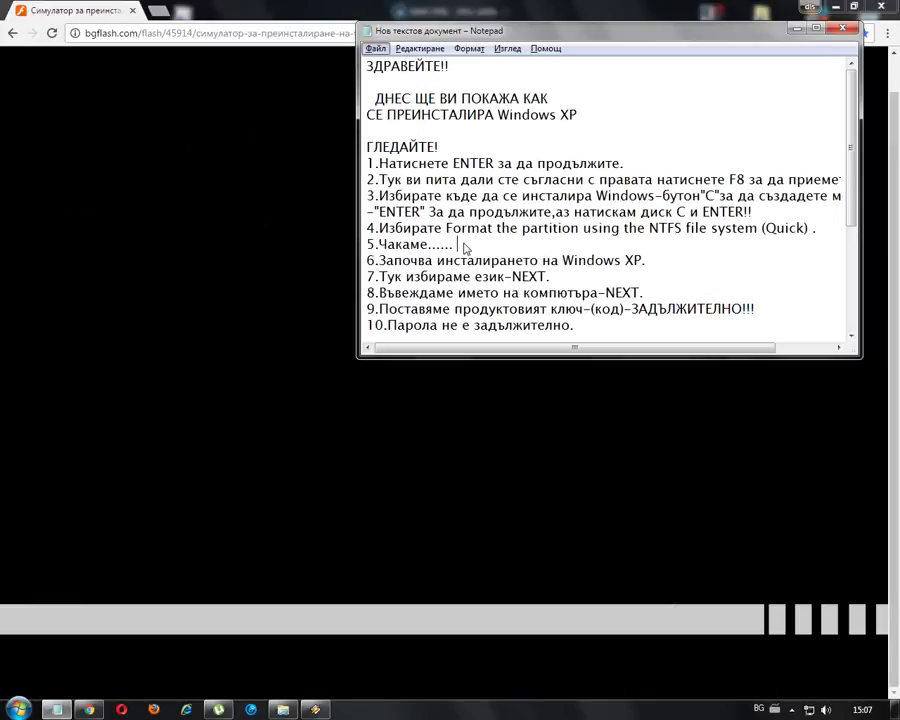
type("Res")
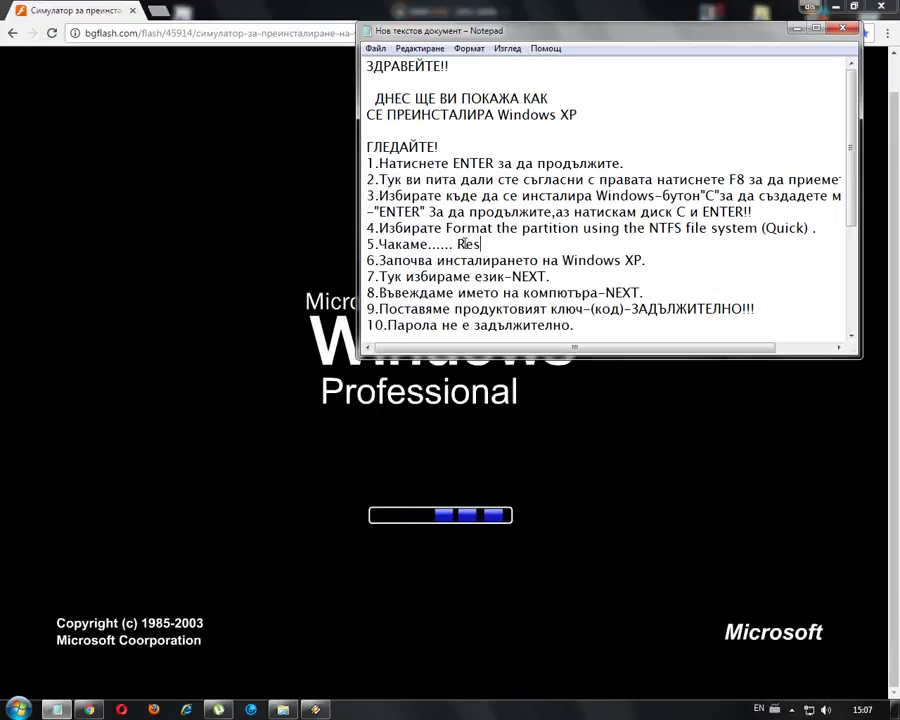
type("tart")
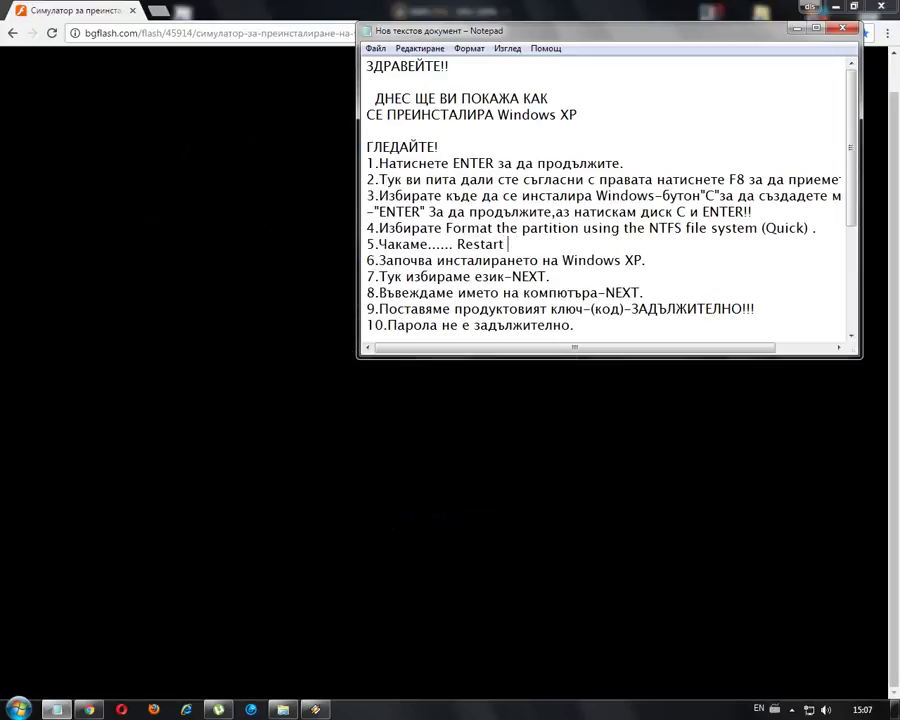
type(" w")
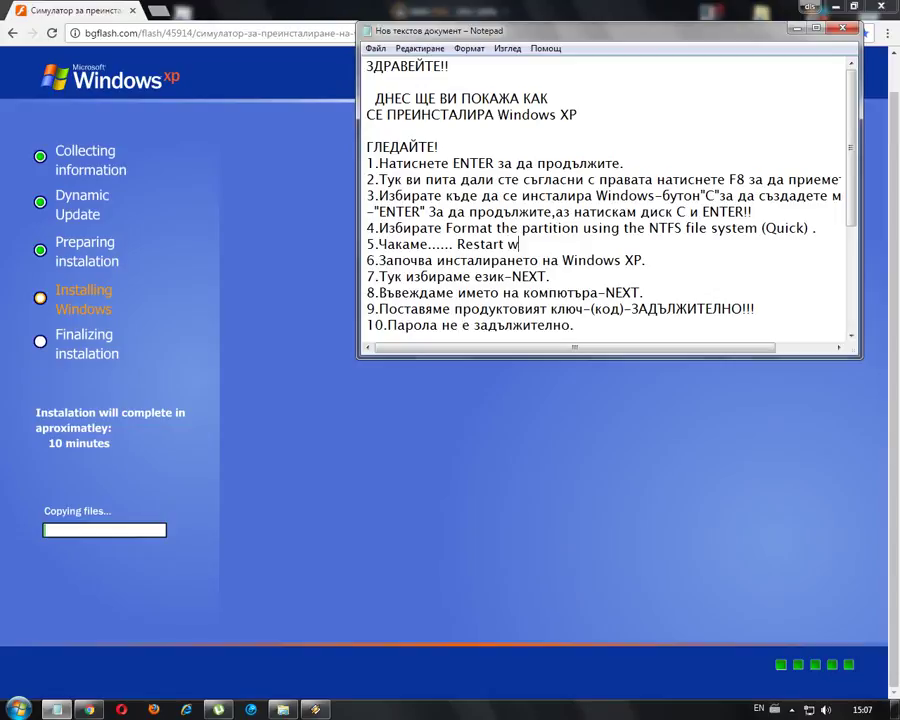
type("indows")
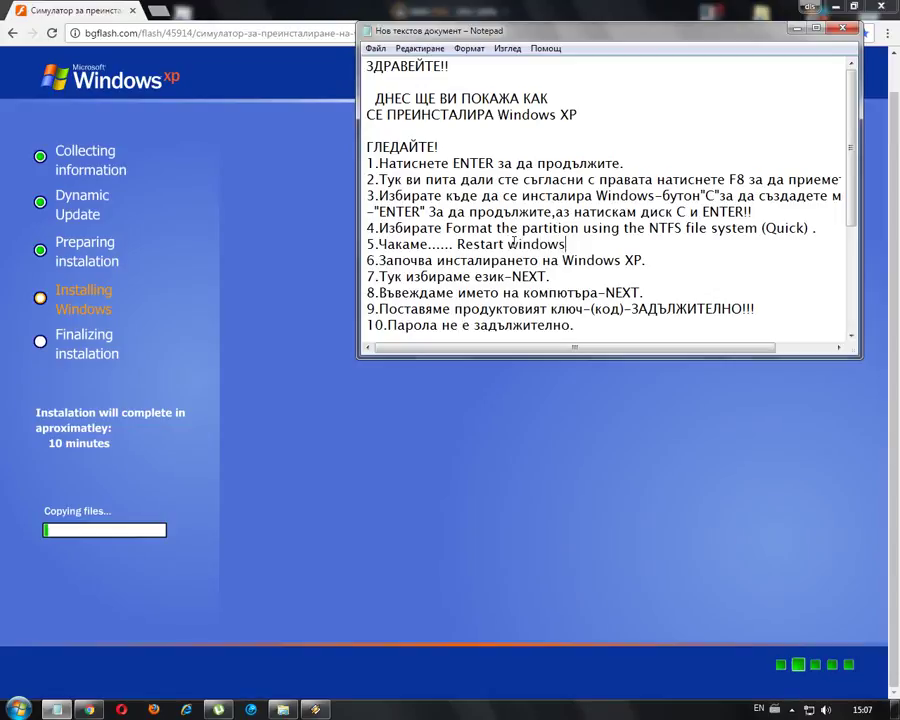
- Highlight checklist step 6 while setup proceeds to Regional and Language Options
left_click_drag(366, 260, 652, 261)
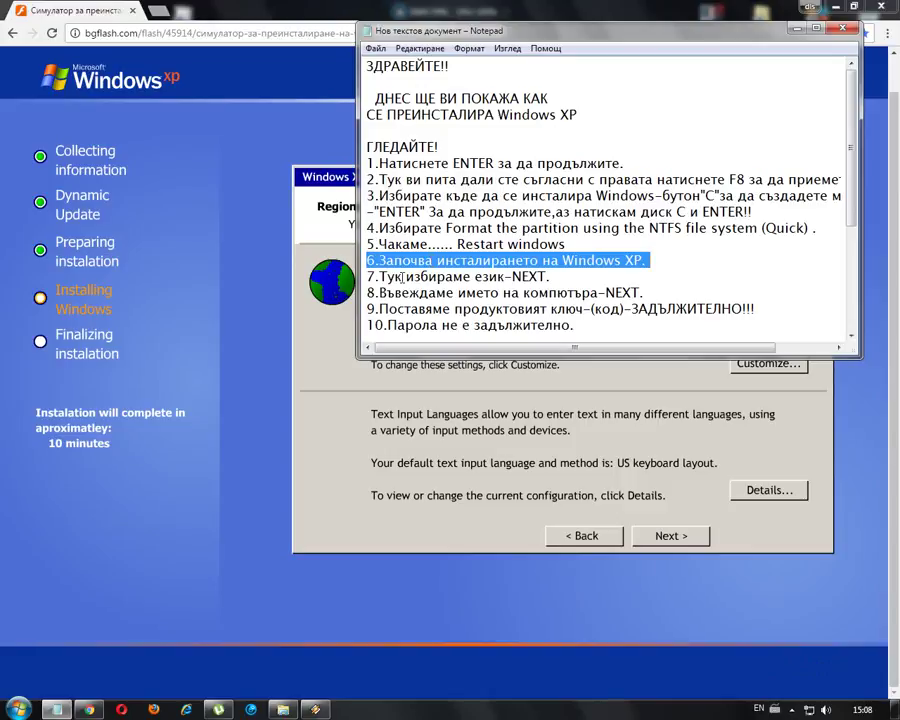
- Highlight checklist step 7, return to setup, and keep the English (United States) regional settings
left_click_drag(370, 275, 548, 276)
left_click(558, 18)
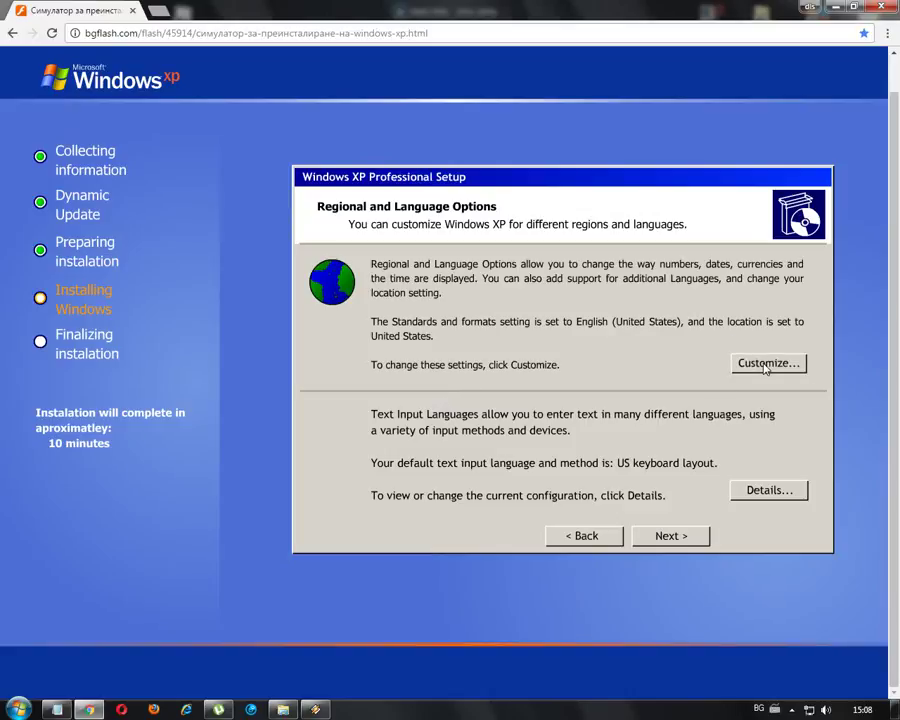
left_click(663, 540)
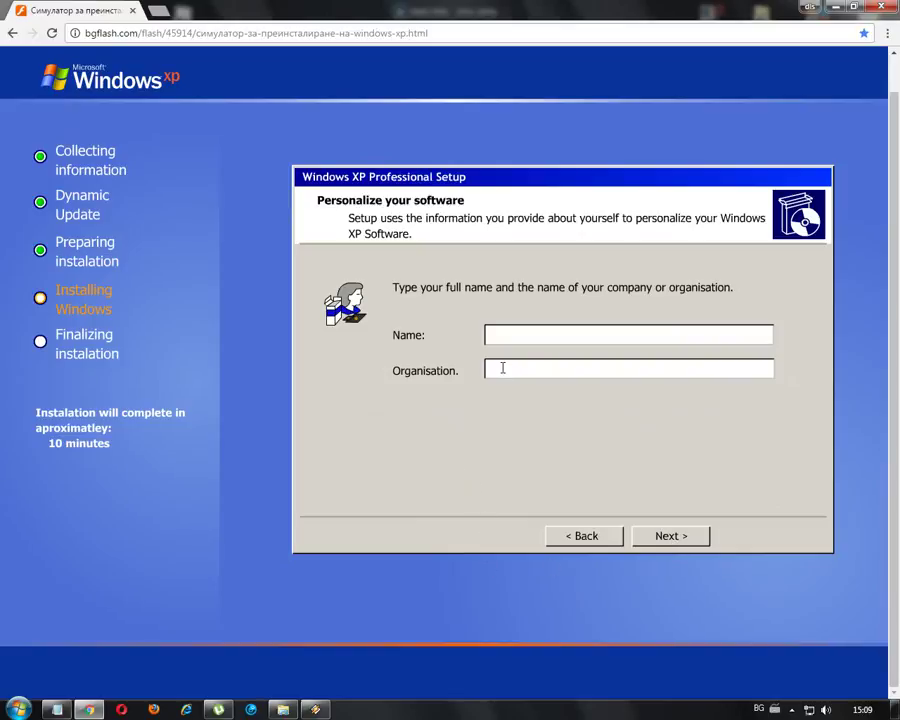
- Highlight checklist step 8 in Notepad, hide the music player, and minimize the checklist
left_click(57, 708)
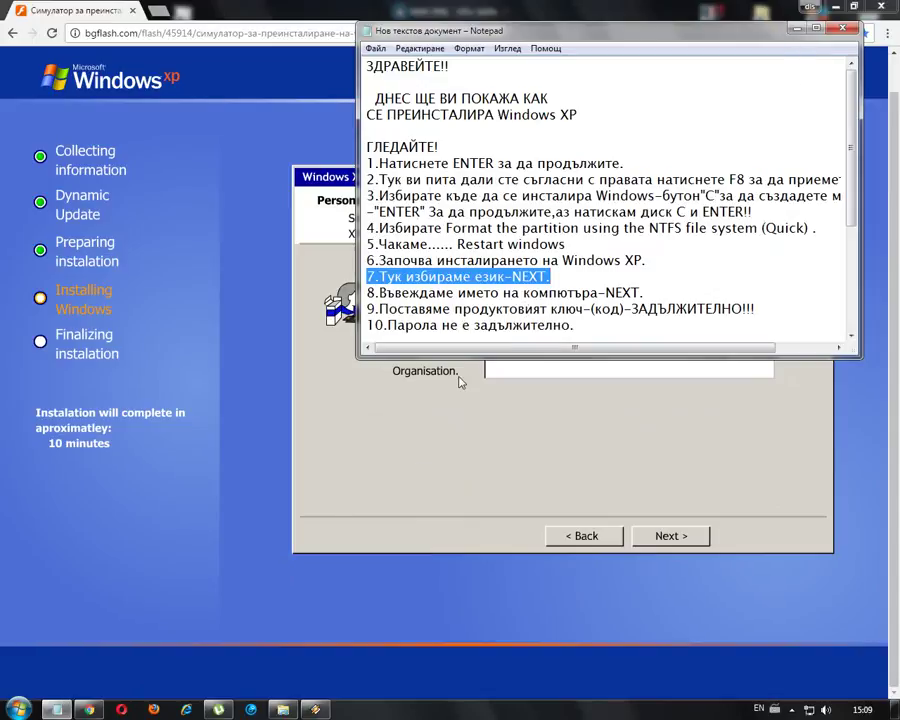
left_click_drag(367, 292, 649, 289)
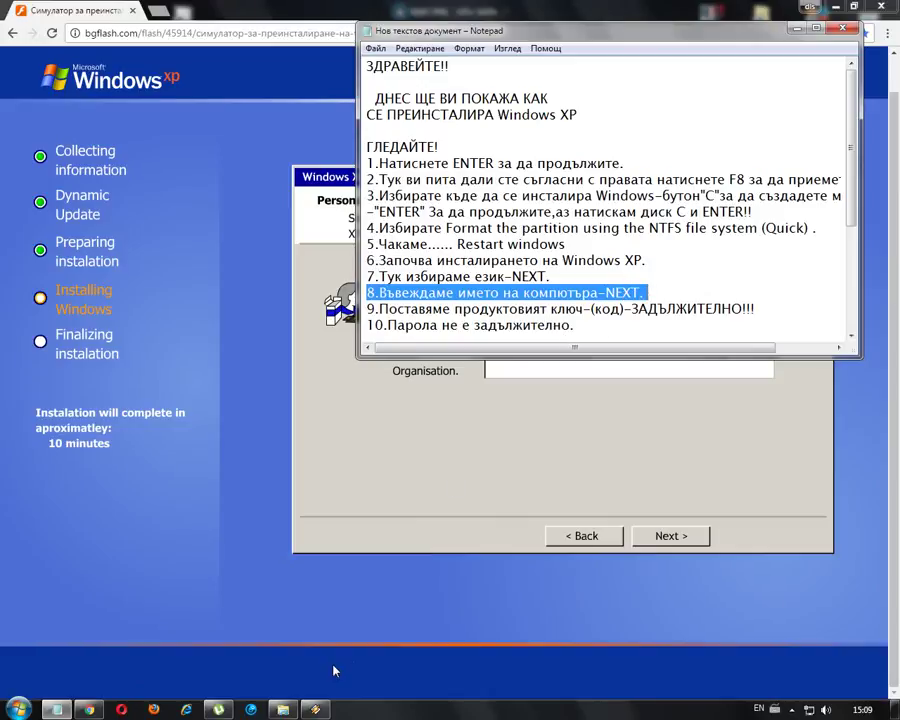
left_click(326, 706)
left_click(326, 706)
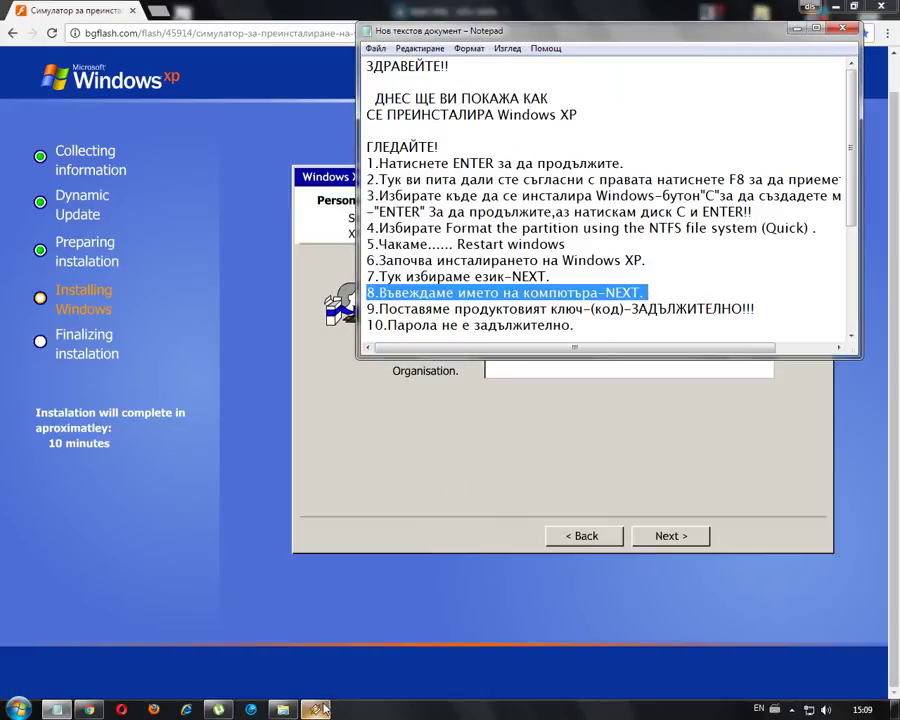
mouse_move(320, 706)
left_click(350, 686)
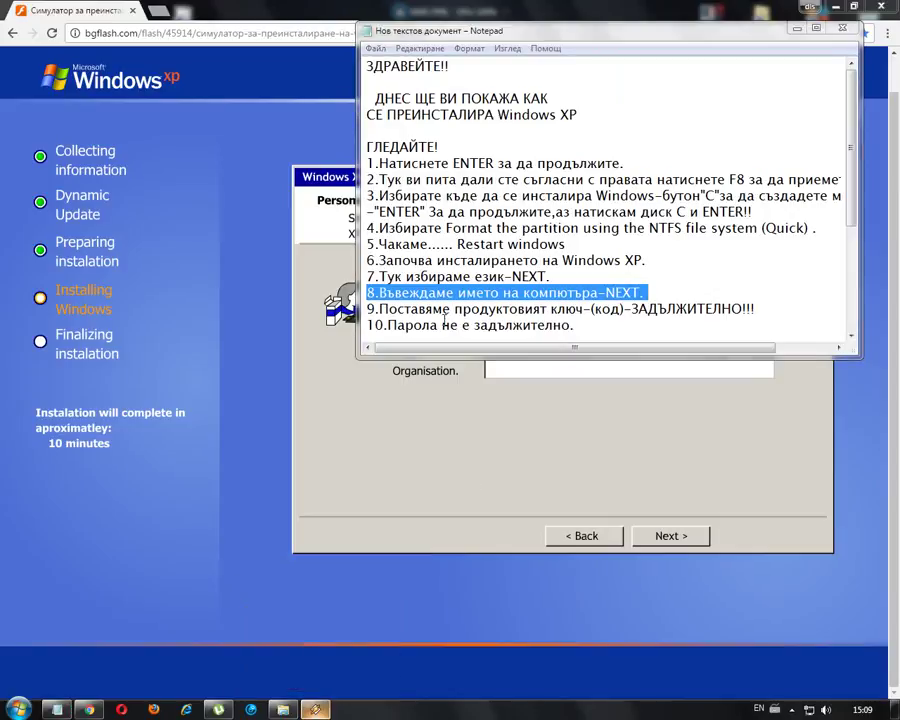
left_click(796, 28)
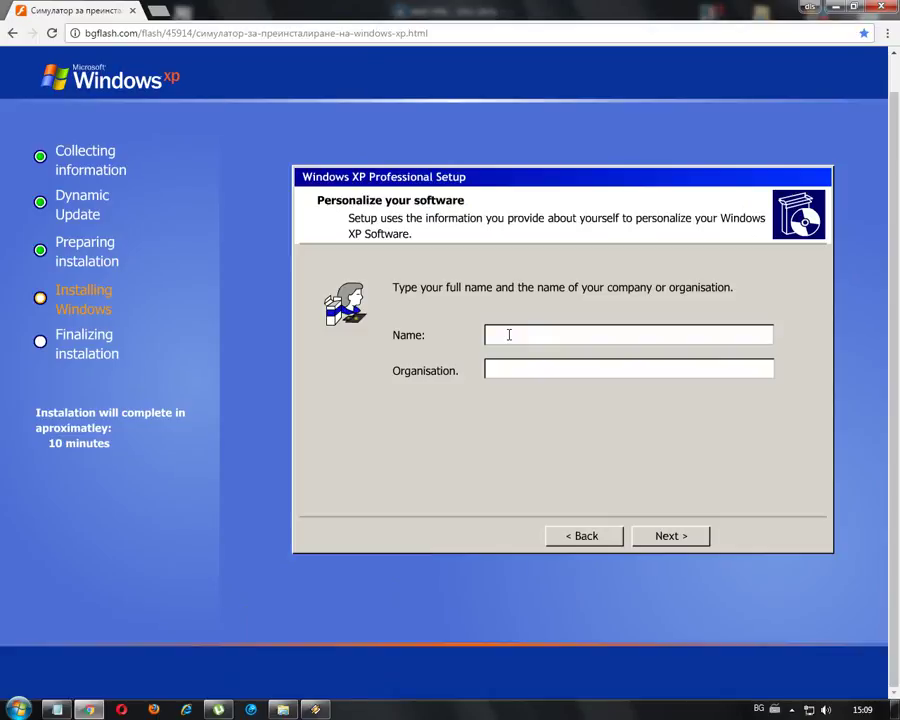
- Enter the name Test in the Name field and continue to the product key page
left_click(509, 334)
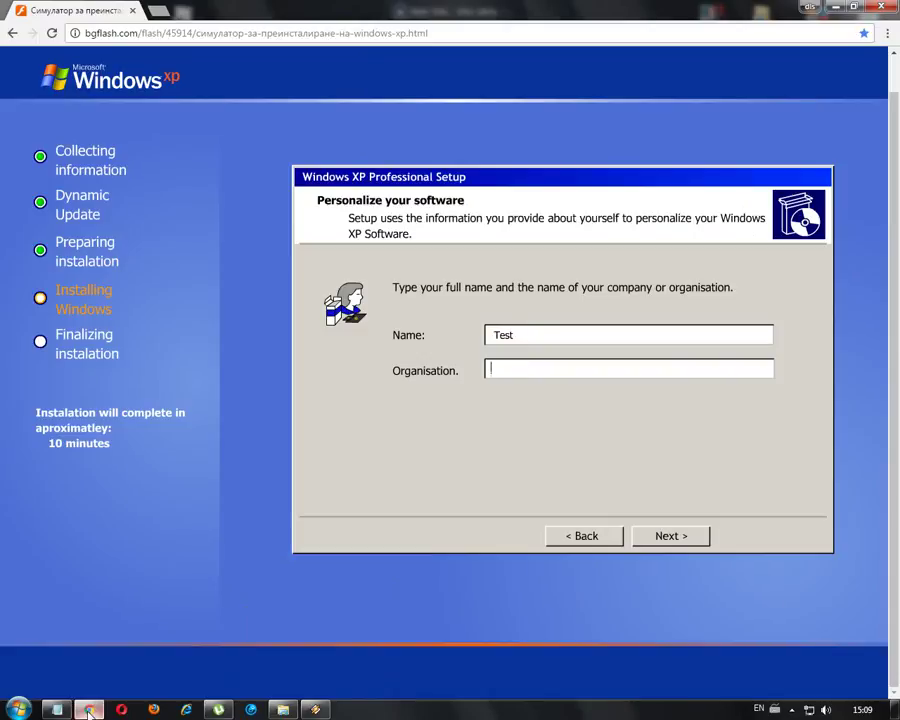
left_click(56, 710)
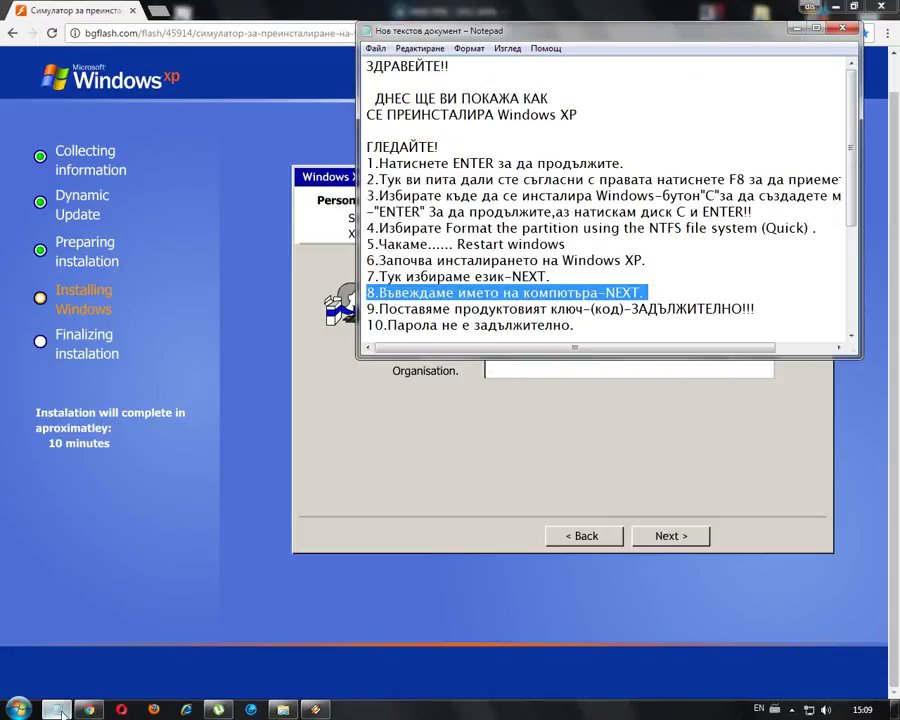
left_click(56, 710)
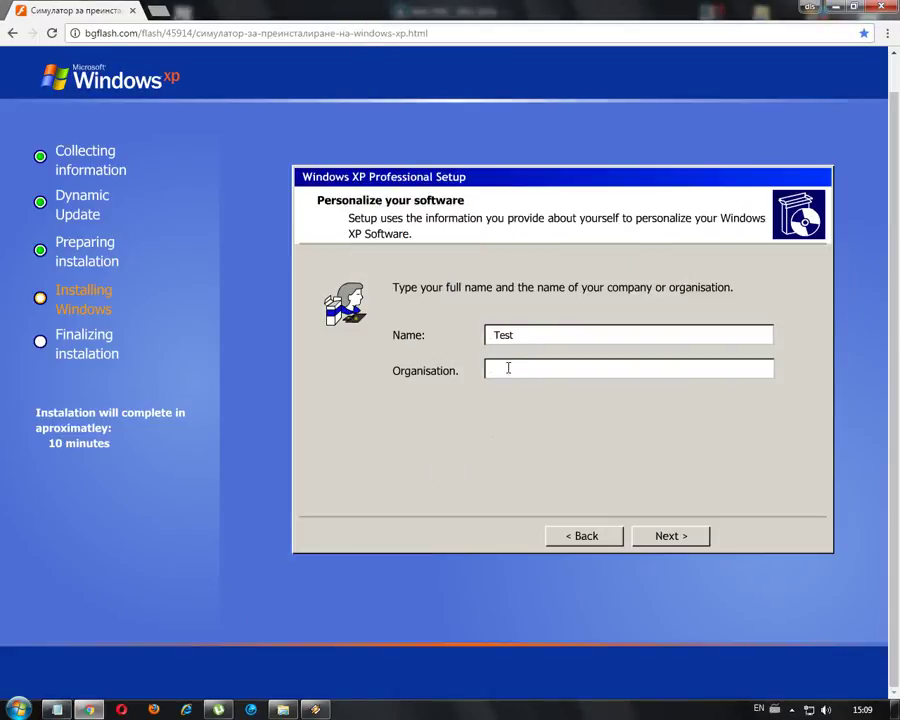
left_click(668, 540)
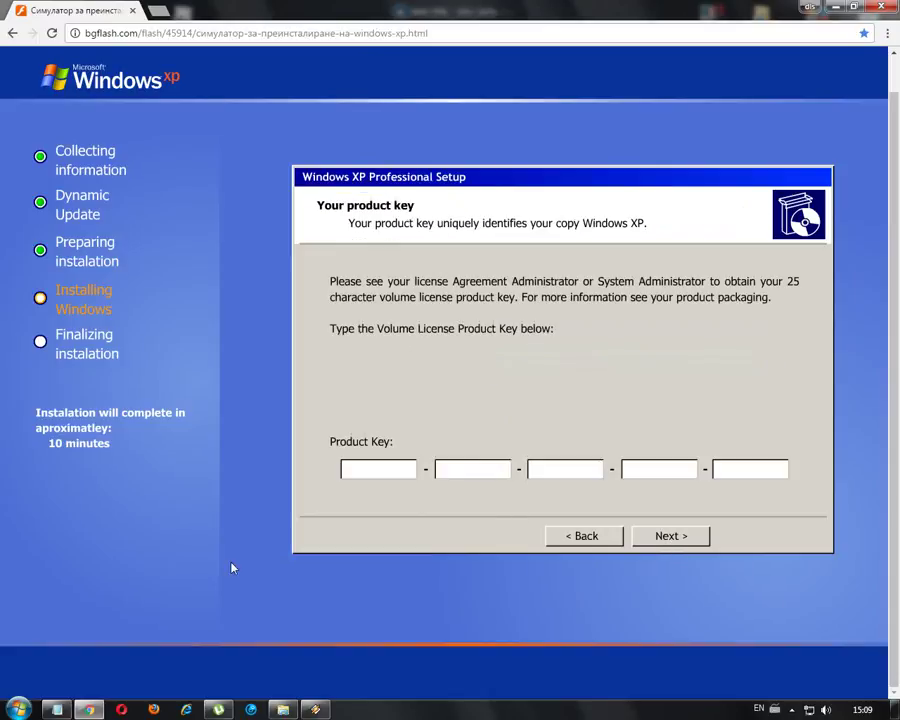
- Highlight checklist step 9 about the product key in Notepad
left_click(56, 710)
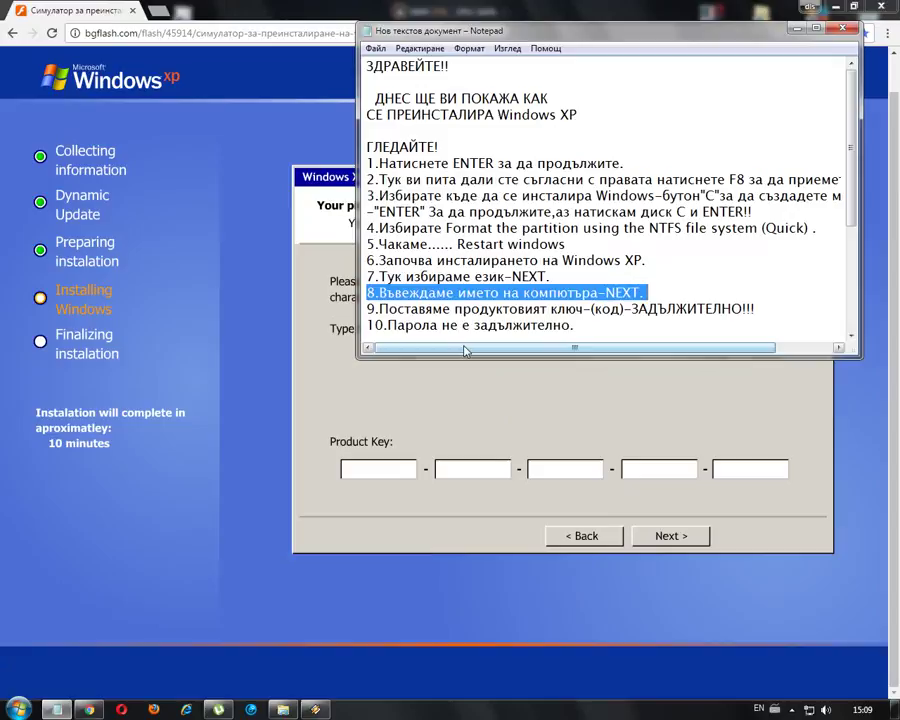
left_click_drag(856, 198, 856, 241)
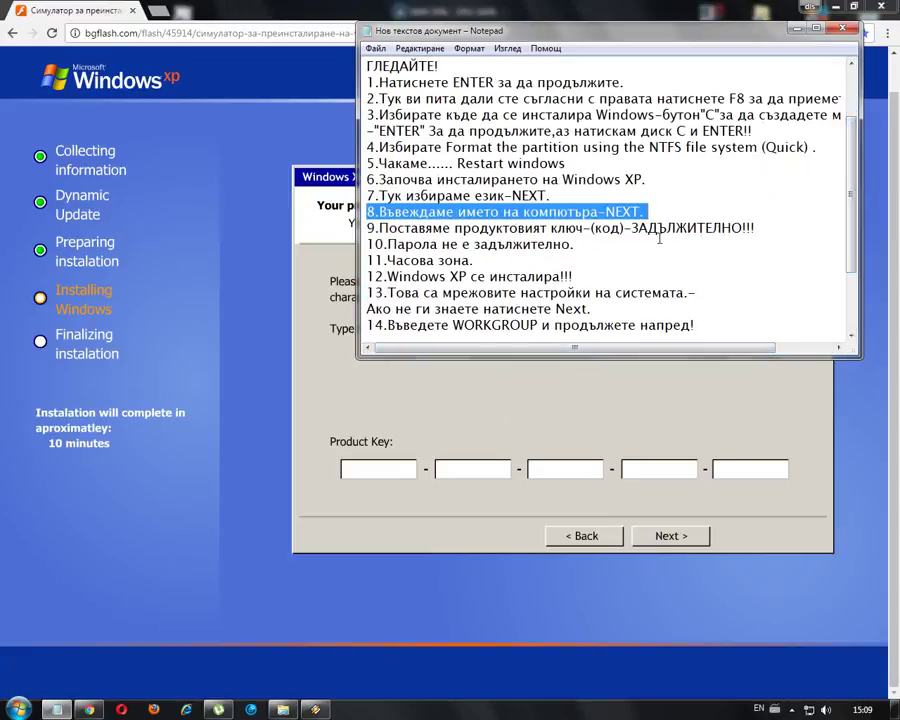
left_click_drag(367, 228, 757, 228)
left_click(690, 264)
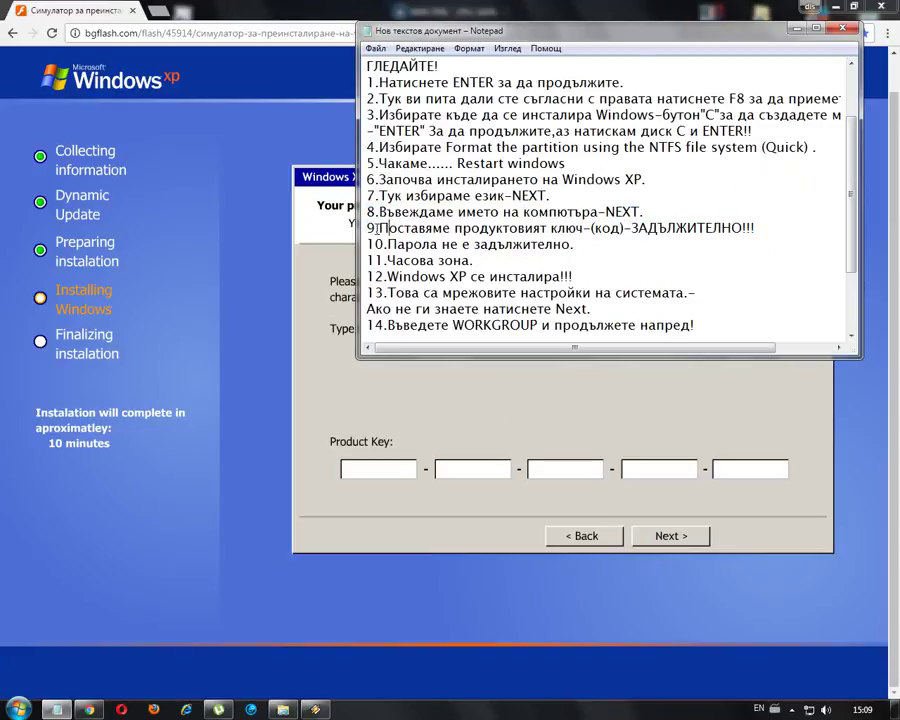
left_click_drag(377, 228, 430, 229)
left_click_drag(757, 228, 377, 228)
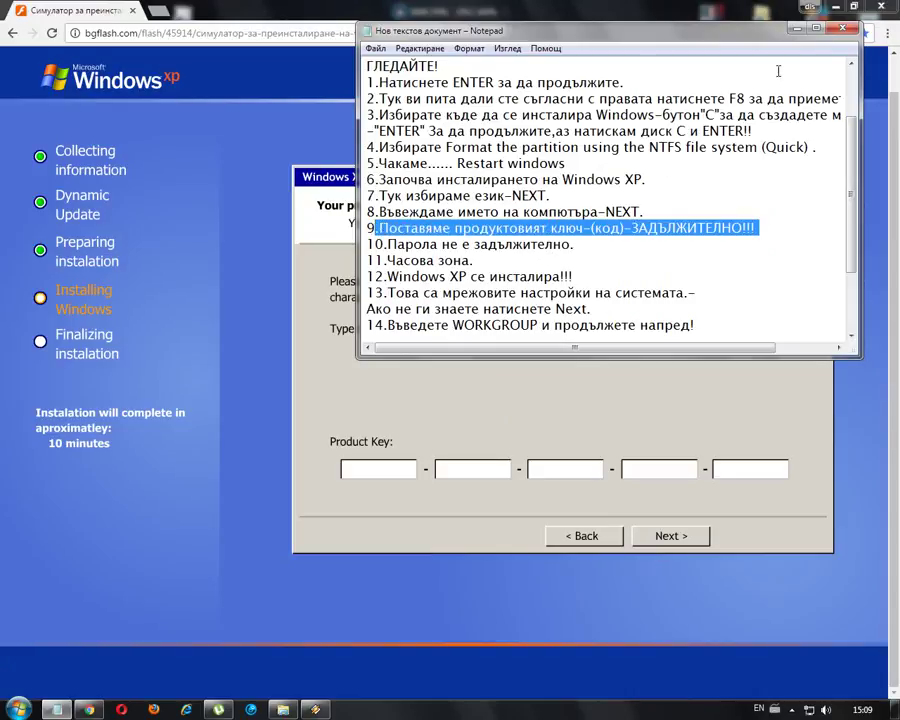
- Fill in the product key boxes and continue to the Computer Name page
left_click(556, 14)
left_click(368, 465)
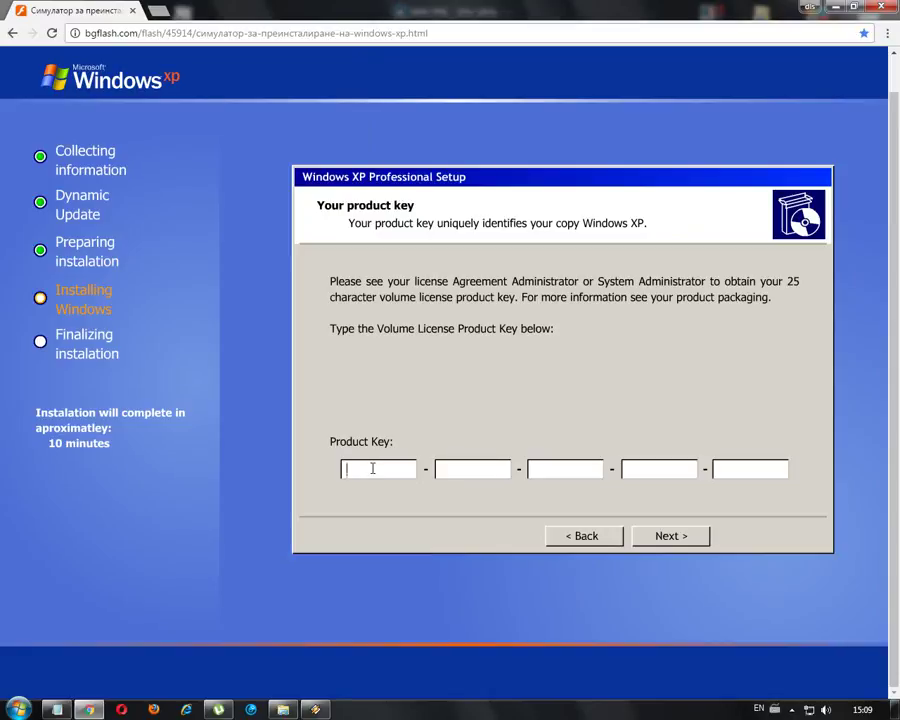
type("rr444")
left_click(470, 465)
type("ddddd")
left_click(556, 467)
type("335rq")
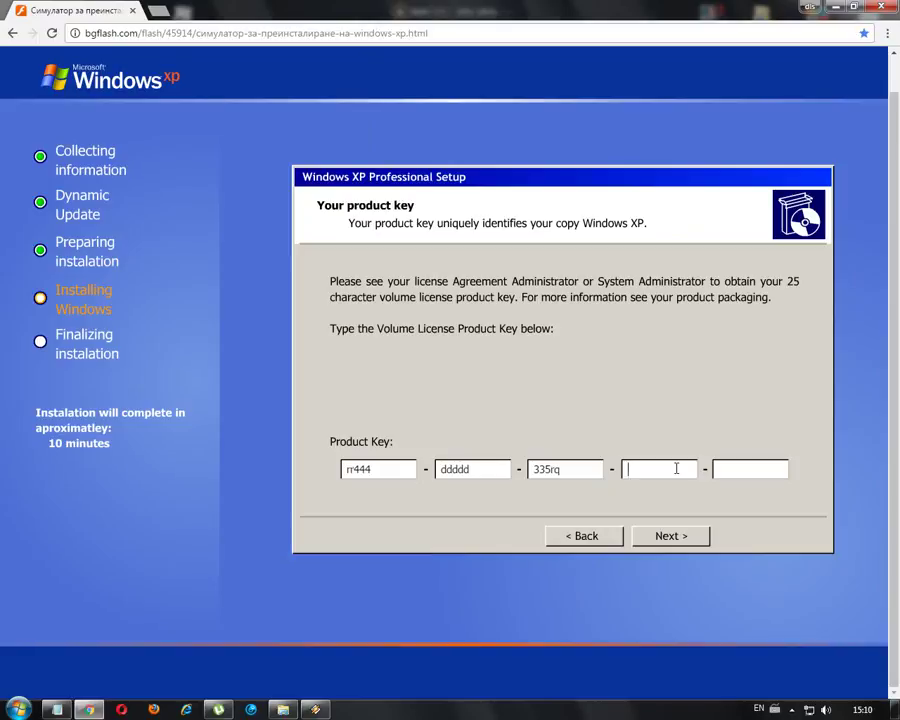
left_click(740, 468)
type("ttk1")
left_click(665, 536)
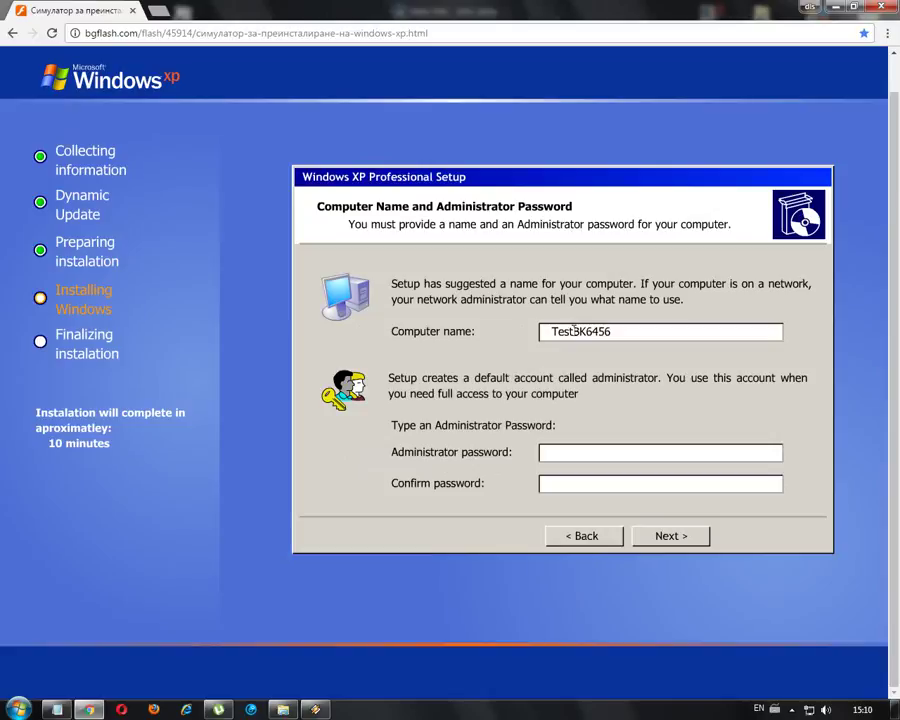
- Trim the computer name to Test, review checklist step 10, and continue without an administrator password
left_click_drag(575, 331, 629, 331)
key("BackSpace")
key("alt+Tab")
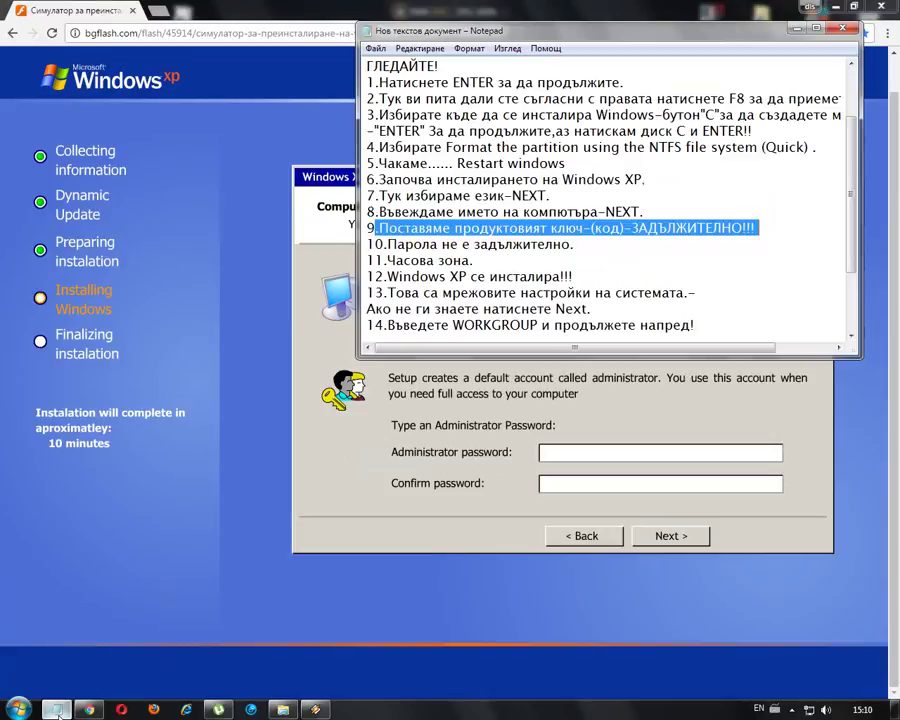
left_click_drag(388, 245, 579, 243)
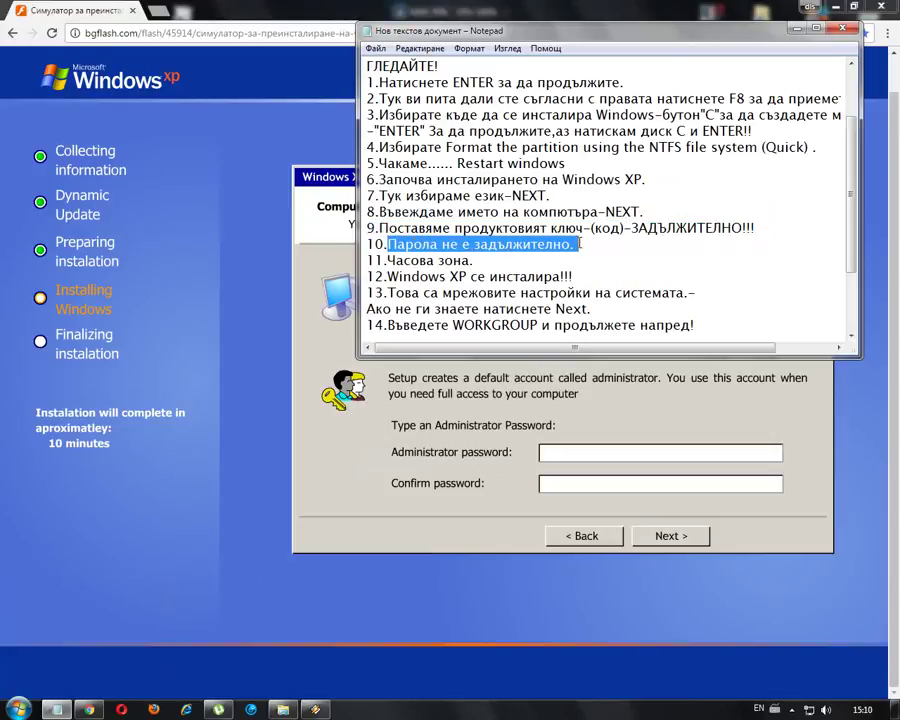
left_click(568, 18)
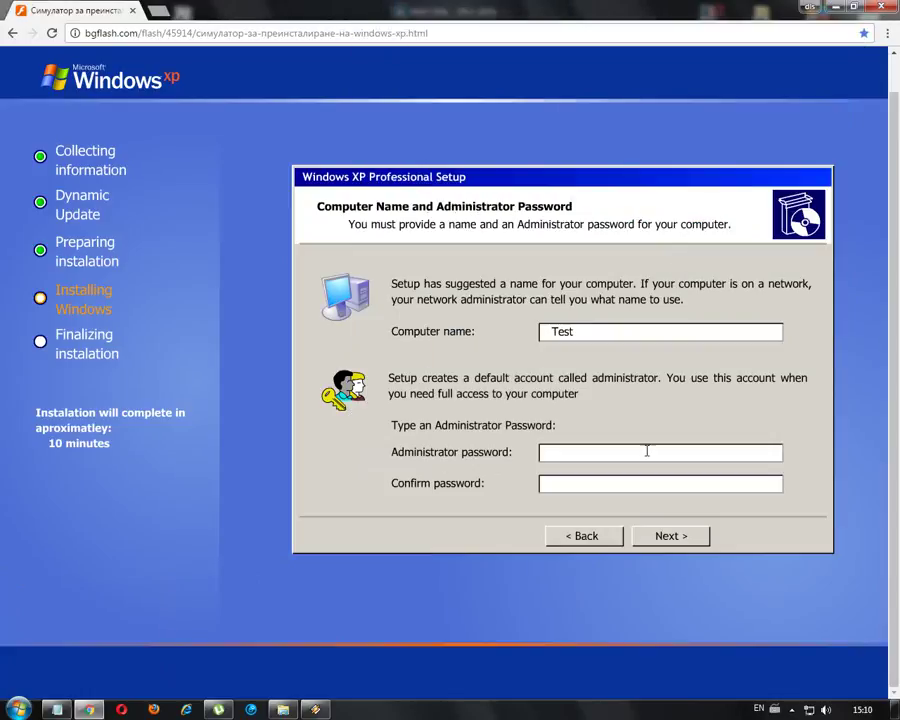
left_click(668, 537)
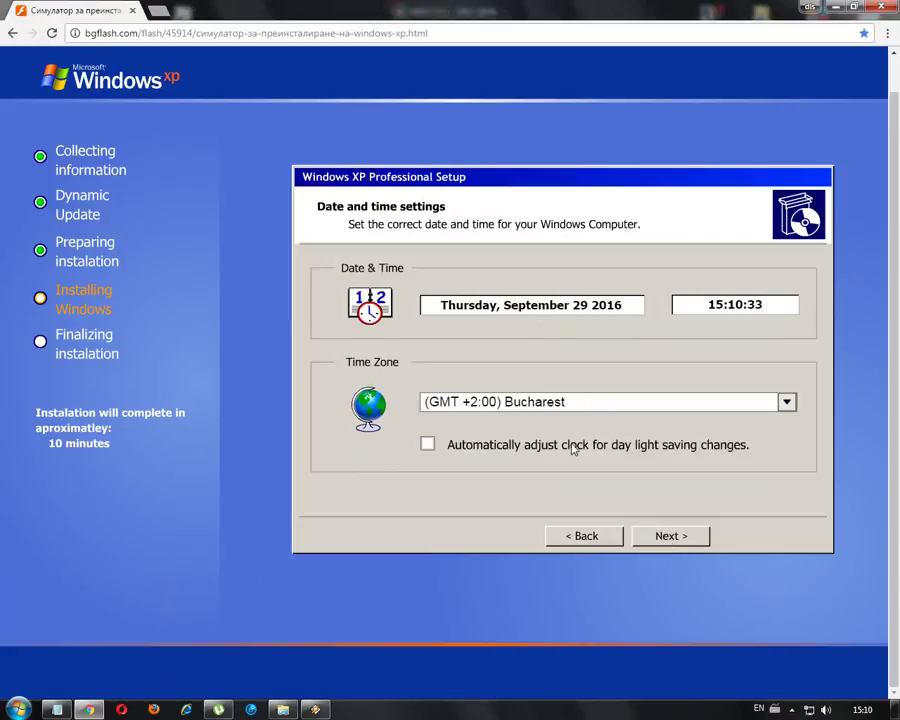
- Mark checklist step 11 about the time zone in Notepad
left_click(58, 710)
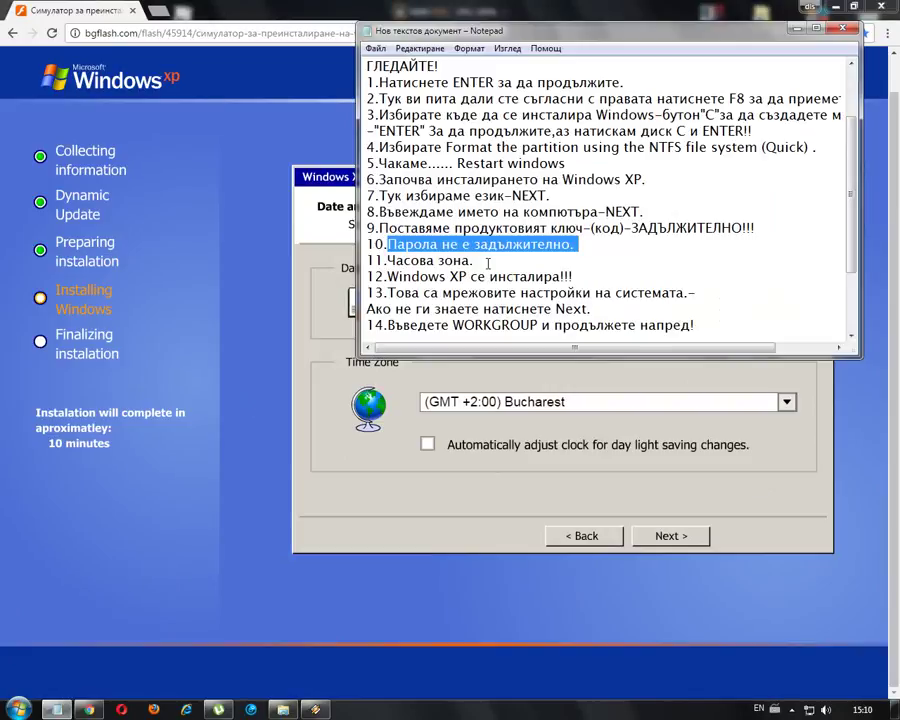
left_click_drag(488, 263, 367, 260)
key("alt+Tab")
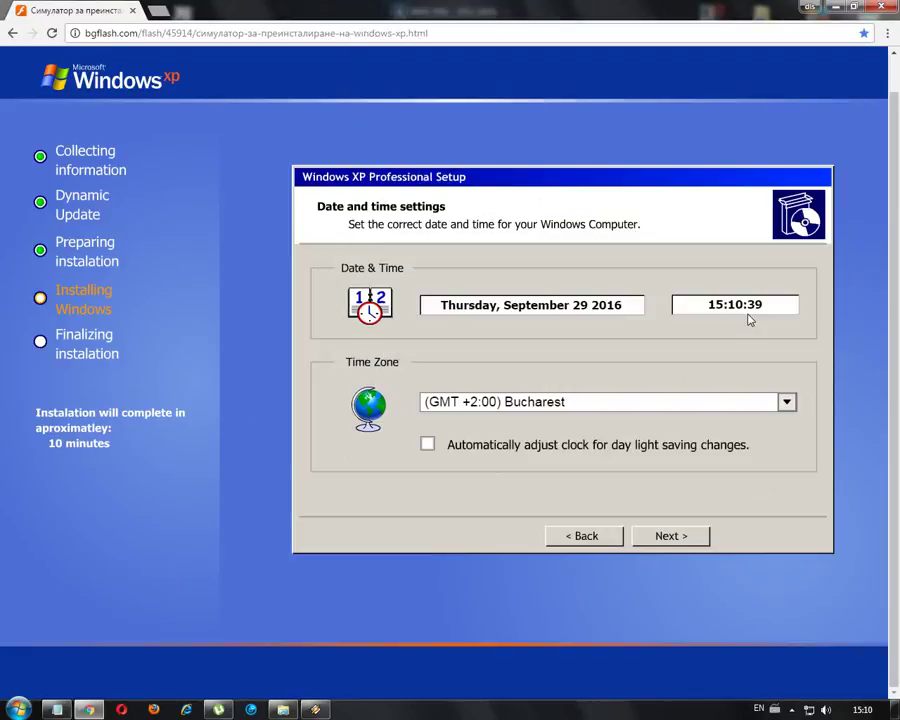
- Keep the (GMT +2:00) Bucharest time zone and accept the date and time settings
left_click_drag(538, 304, 581, 305)
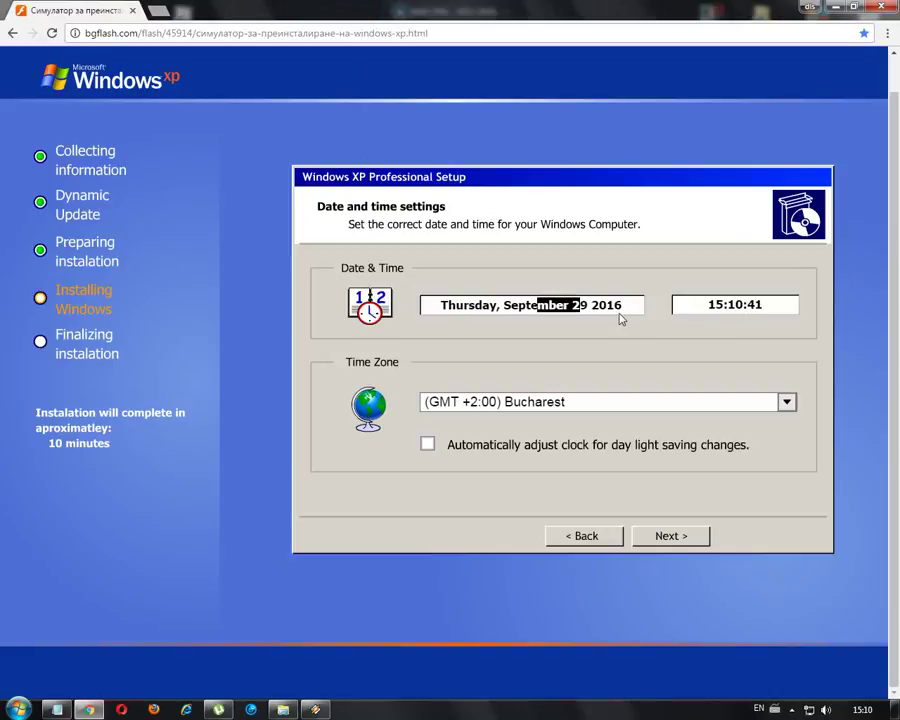
left_click(742, 308)
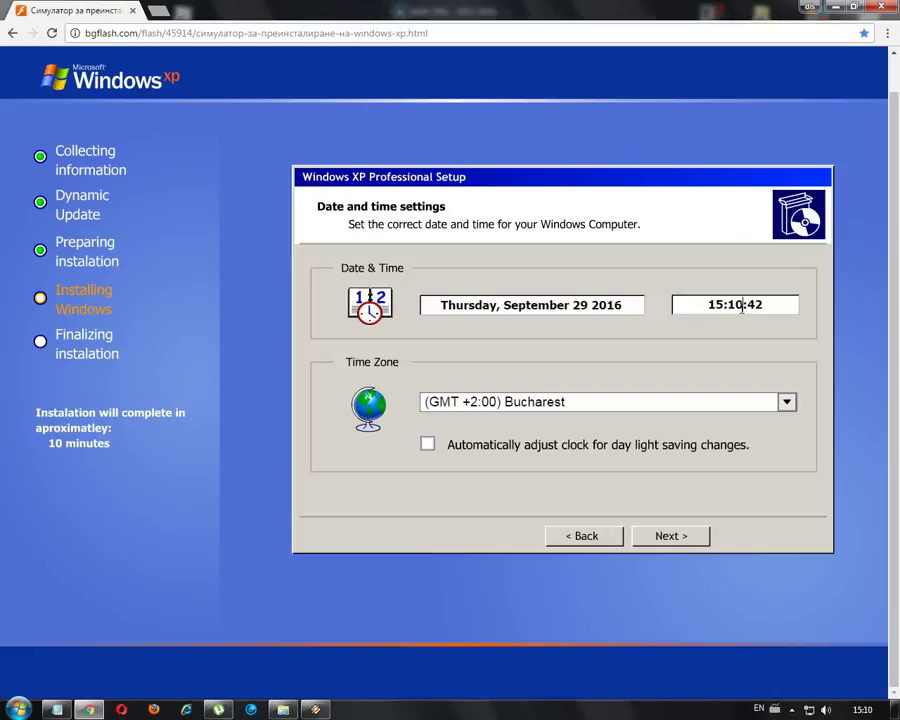
left_click(784, 400)
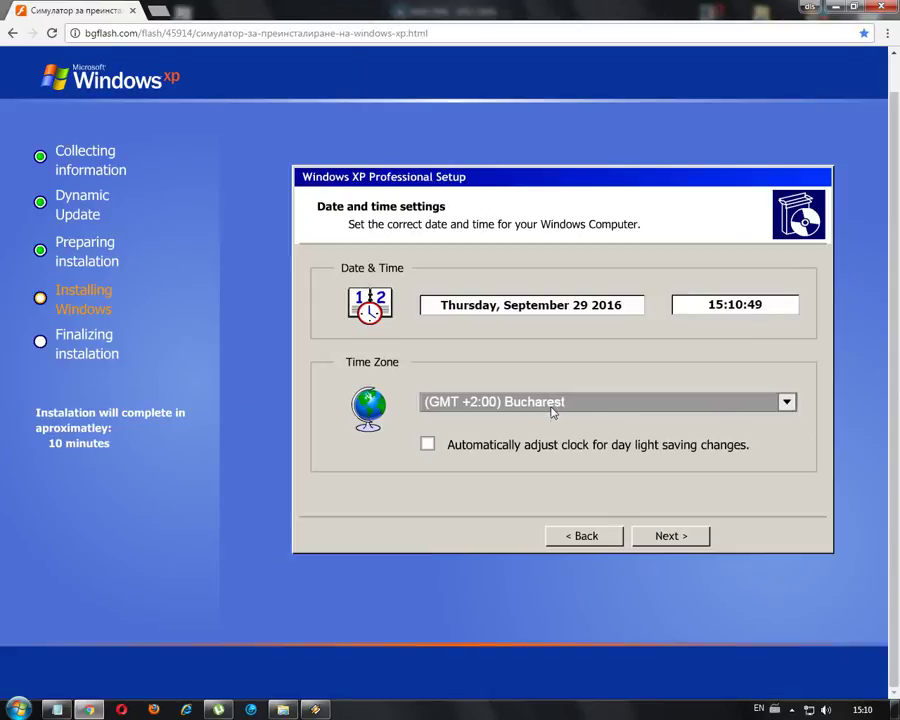
left_click(672, 537)
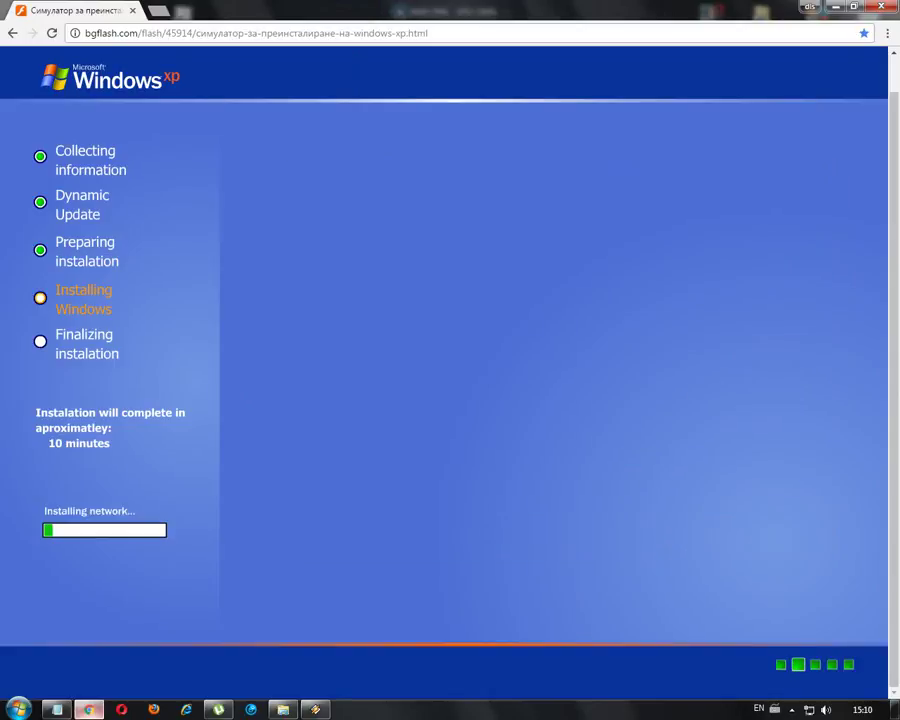
- Mark checklist steps 12 and 13, then accept the Typical network settings
key("alt+Tab")
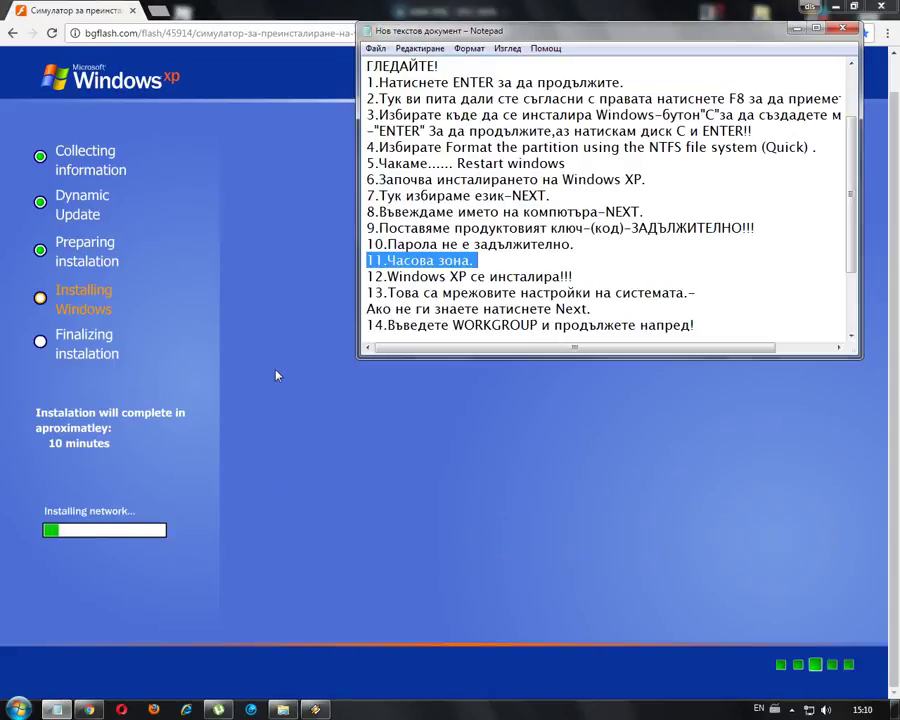
left_click_drag(585, 277, 367, 277)
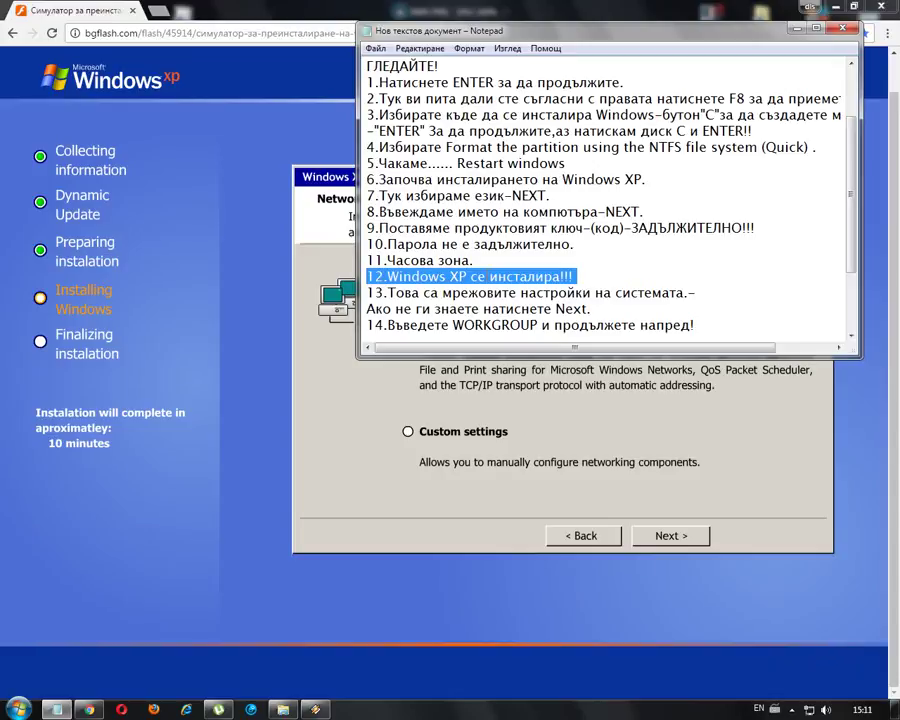
left_click_drag(367, 292, 596, 310)
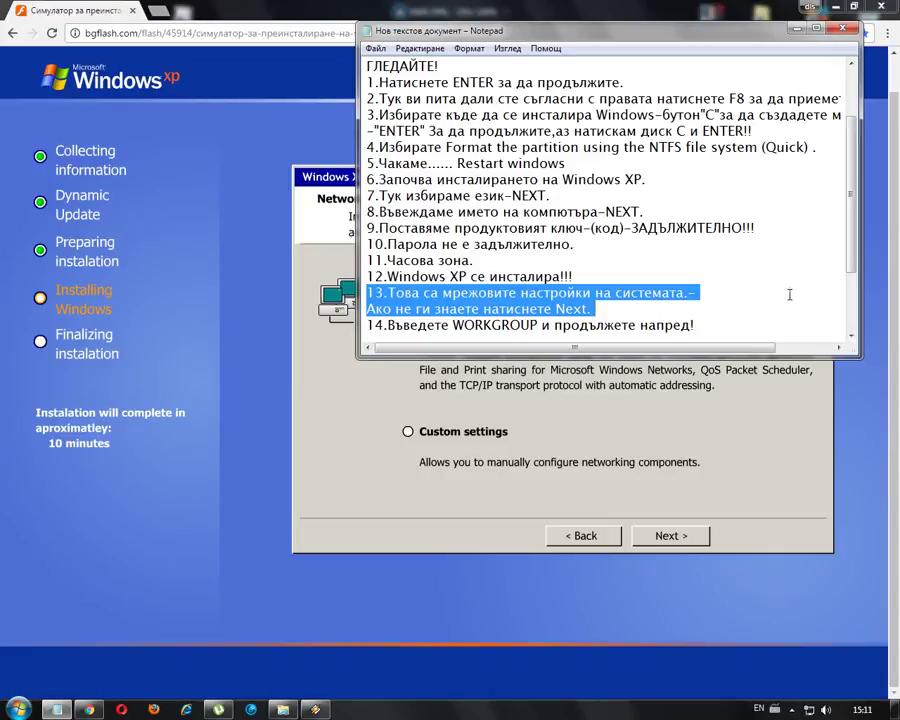
left_click(556, 17)
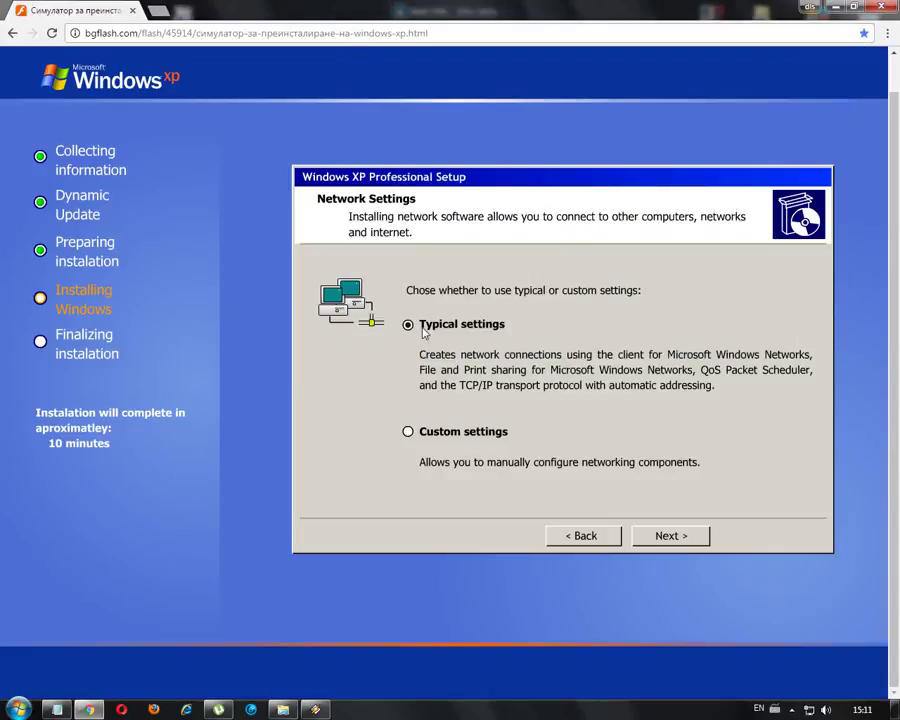
left_click(660, 537)
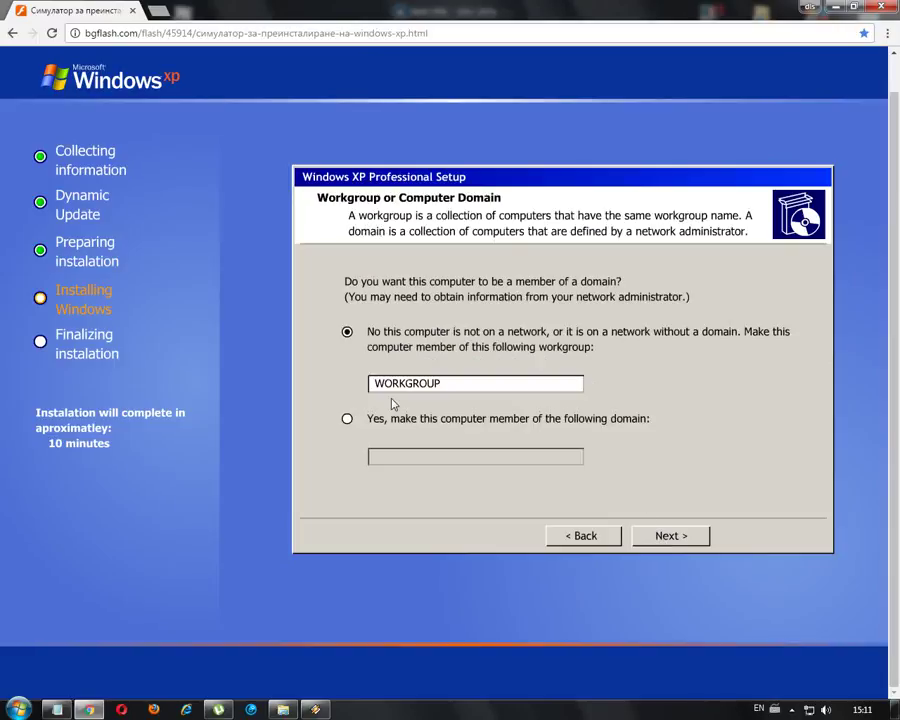
- Copy the word WORKGROUP from checklist step 14 in Notepad
left_click(57, 709)
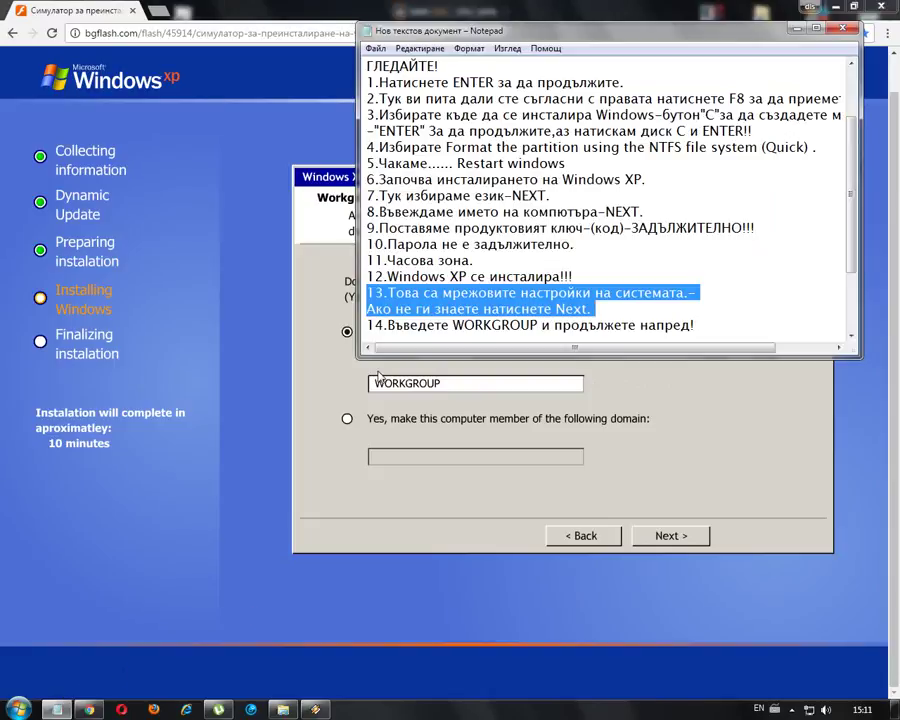
left_click_drag(387, 325, 710, 320)
left_click_drag(540, 325, 452, 325)
right_click(468, 333)
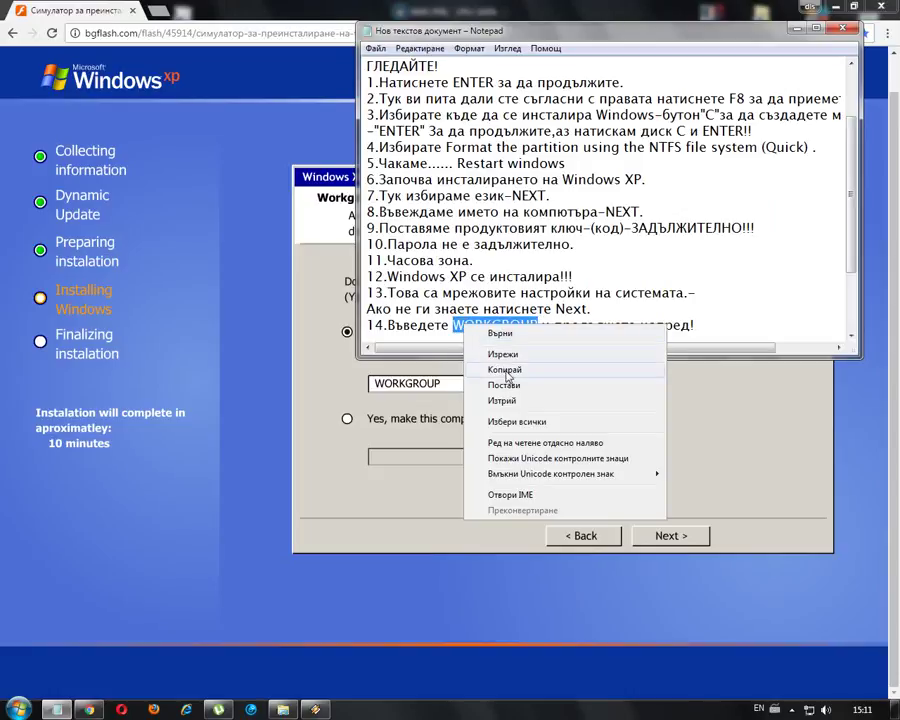
left_click(508, 370)
- Keep workgroup membership, replace the workgroup name with the pasted WORKGROUP, and continue
left_click(560, 16)
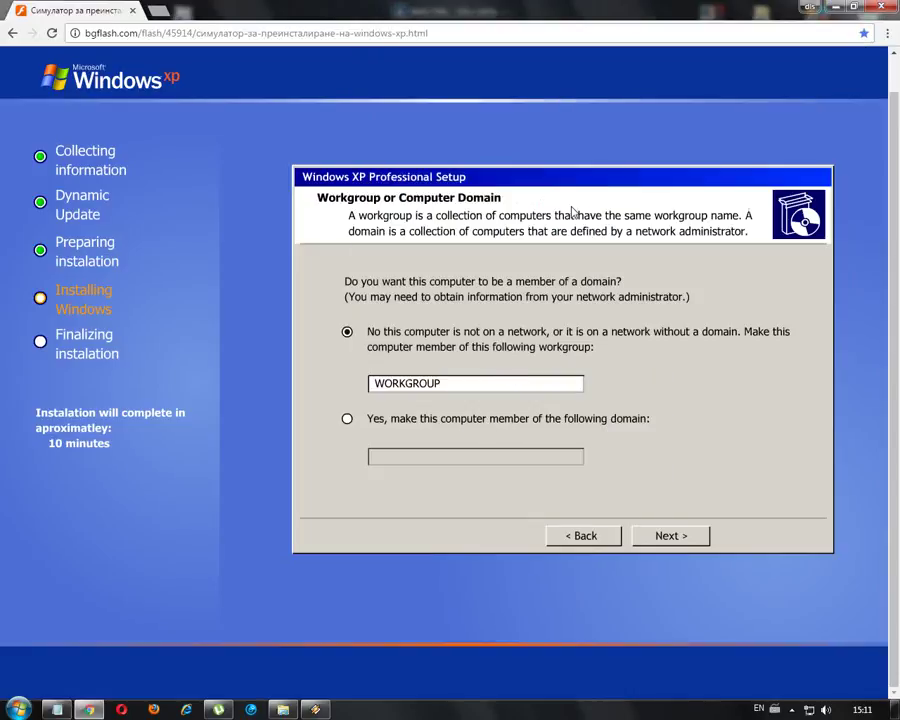
left_click(347, 418)
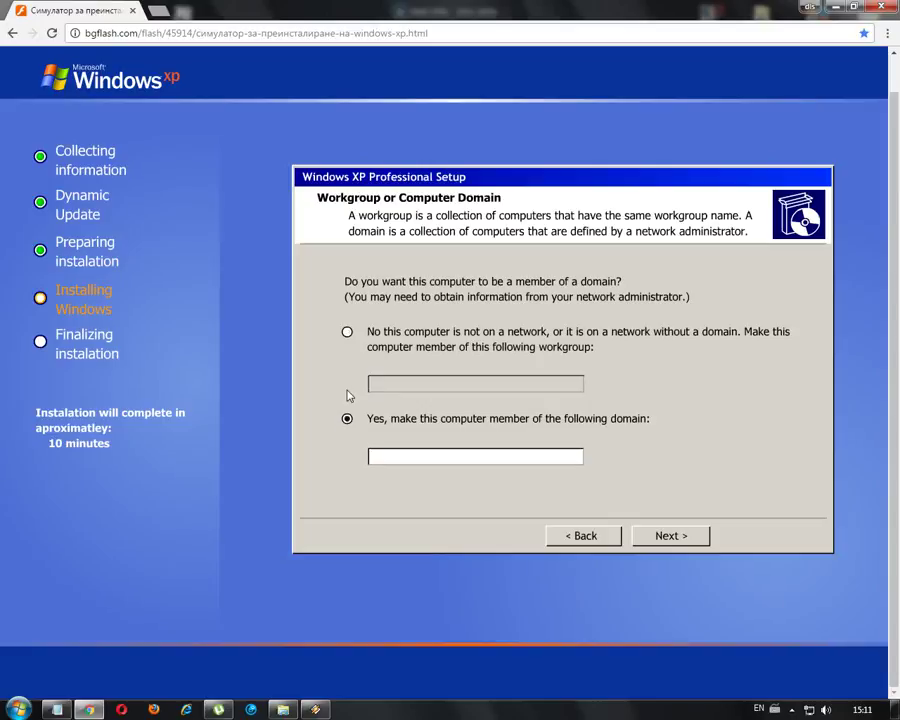
left_click(347, 333)
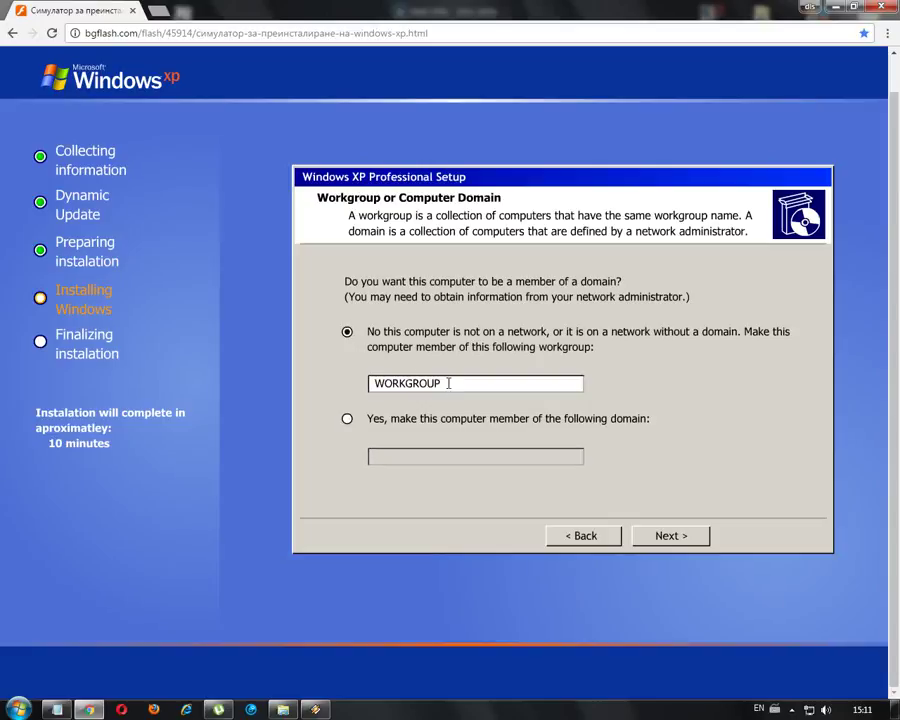
left_click_drag(448, 383, 364, 384)
key("BackSpace")
right_click(408, 380)
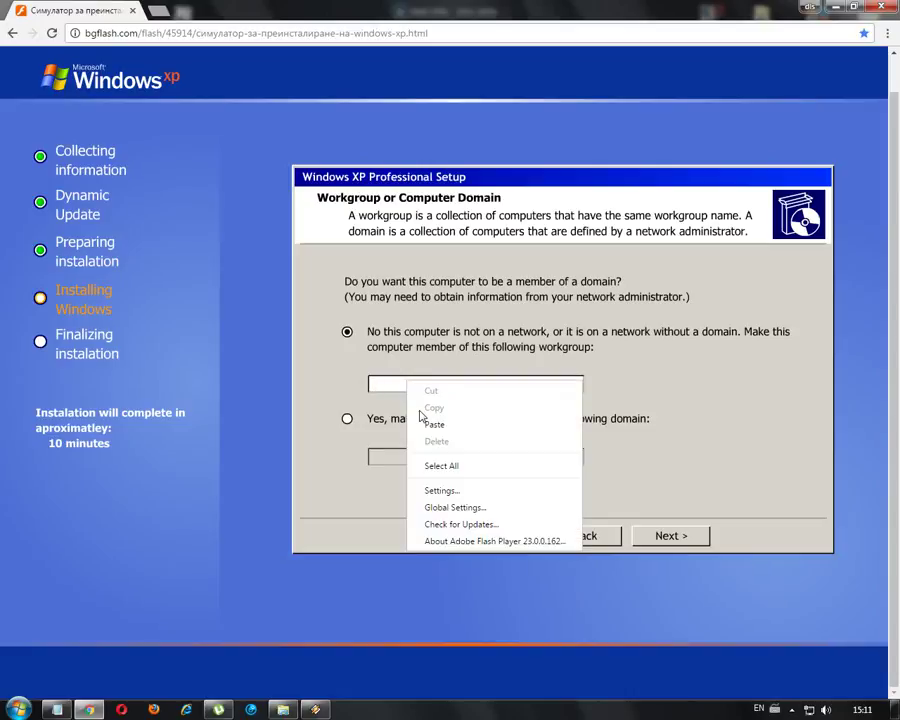
left_click(435, 423)
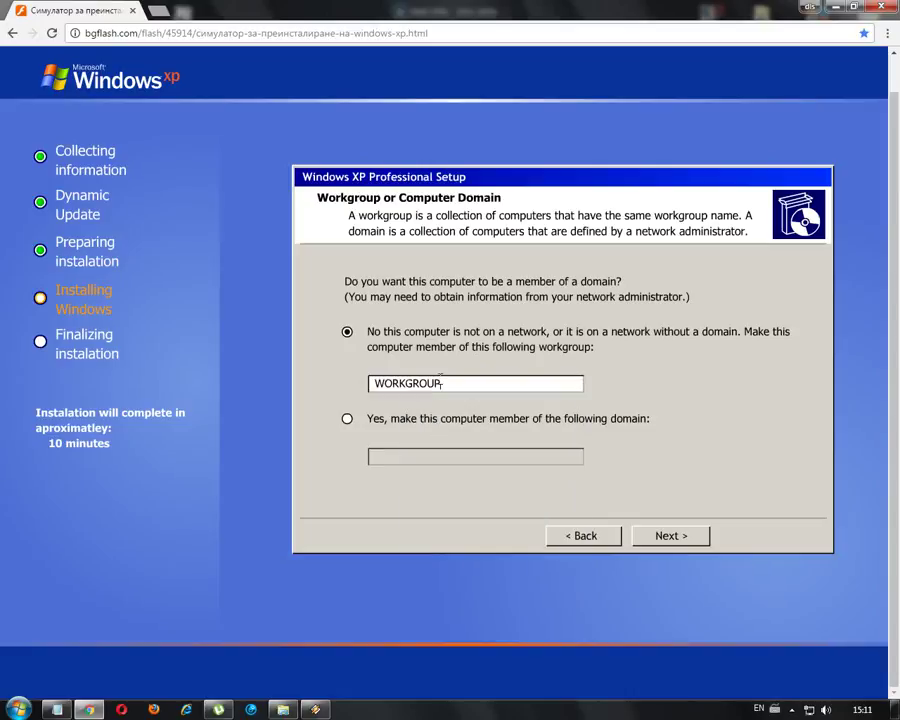
left_click(668, 538)
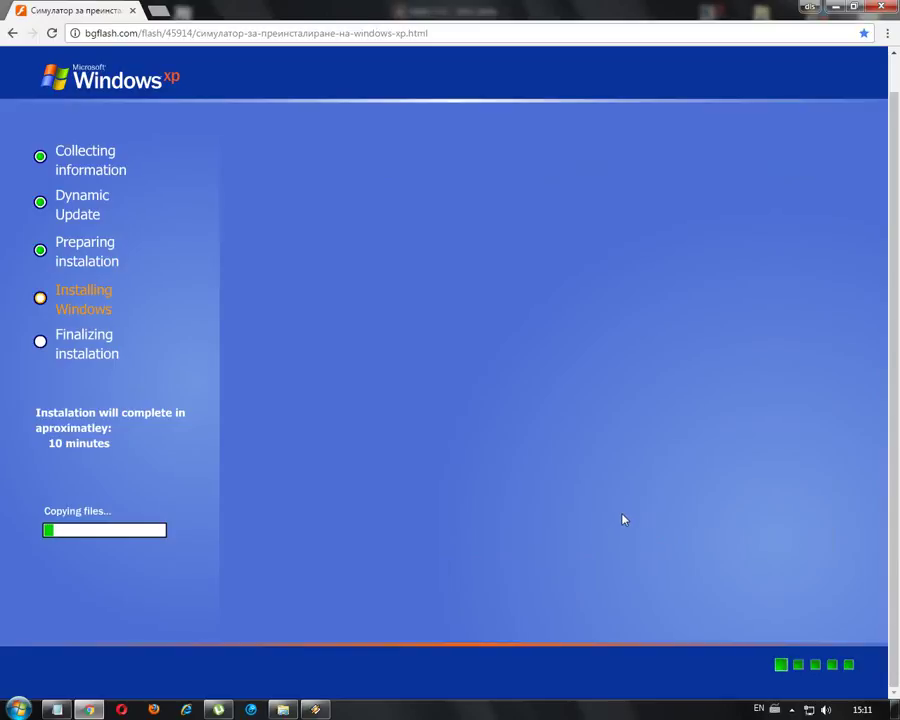
- Mark checklist step 15 about installing while files copy, briefly showing and hiding Winamp
key("alt+Tab")
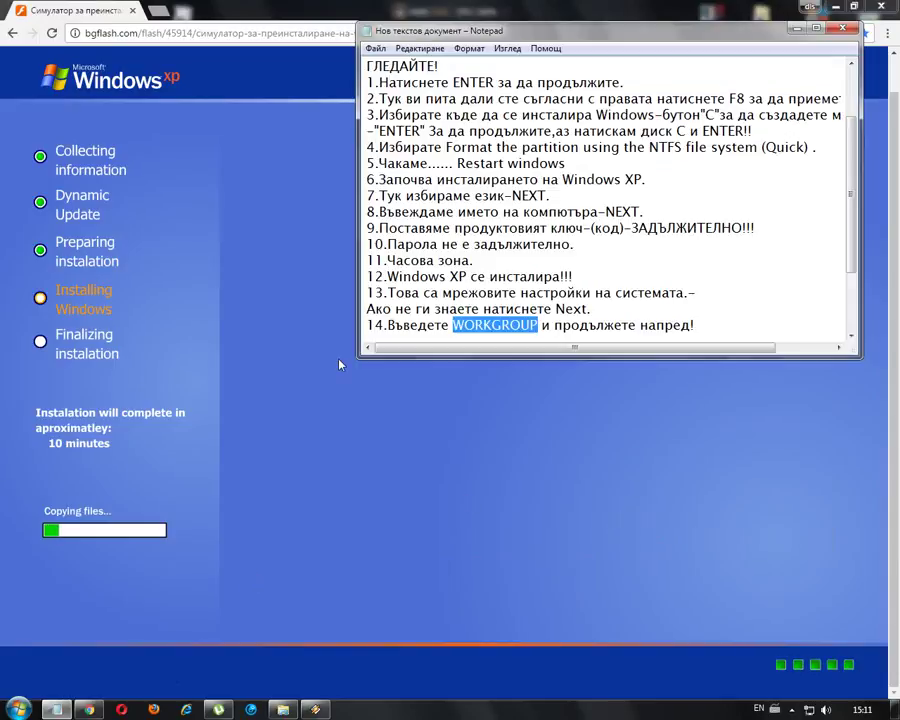
scroll(443, 263, "down", 2)
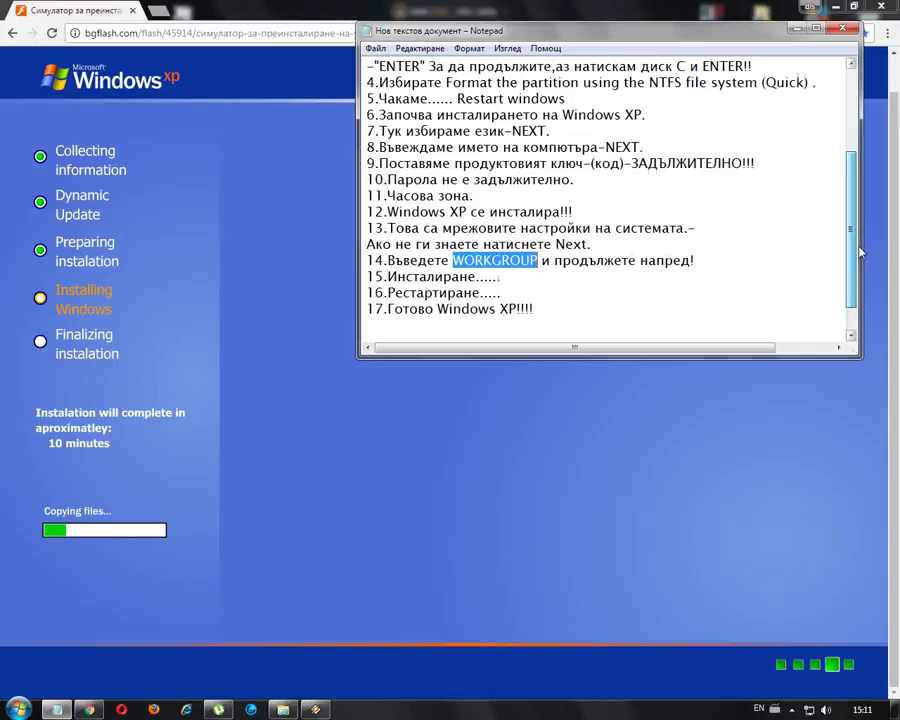
left_click_drag(504, 260, 365, 261)
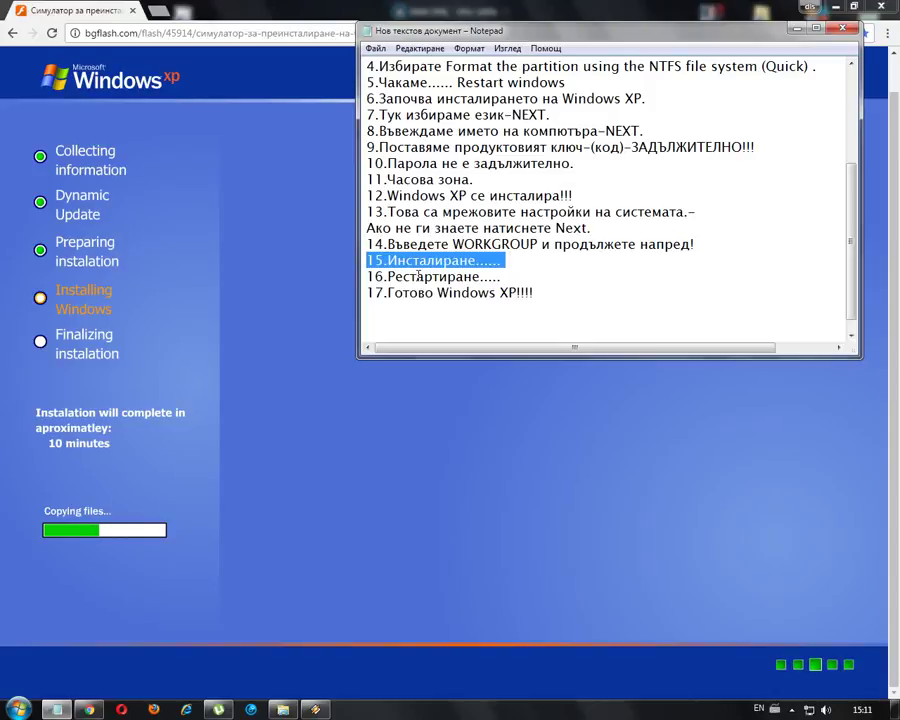
scroll(601, 189, "down", 1)
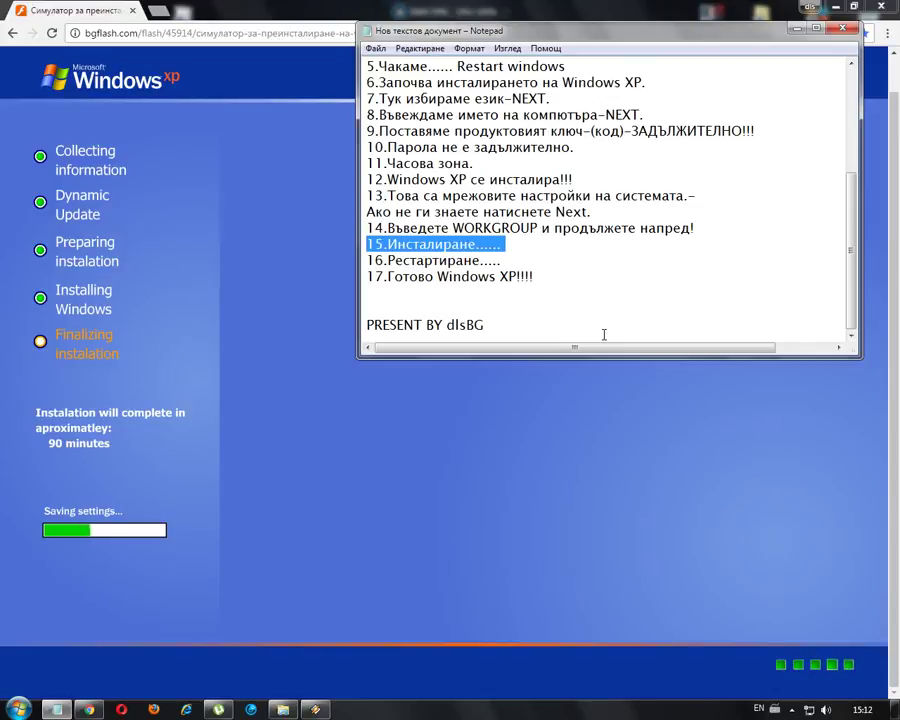
left_click(314, 710)
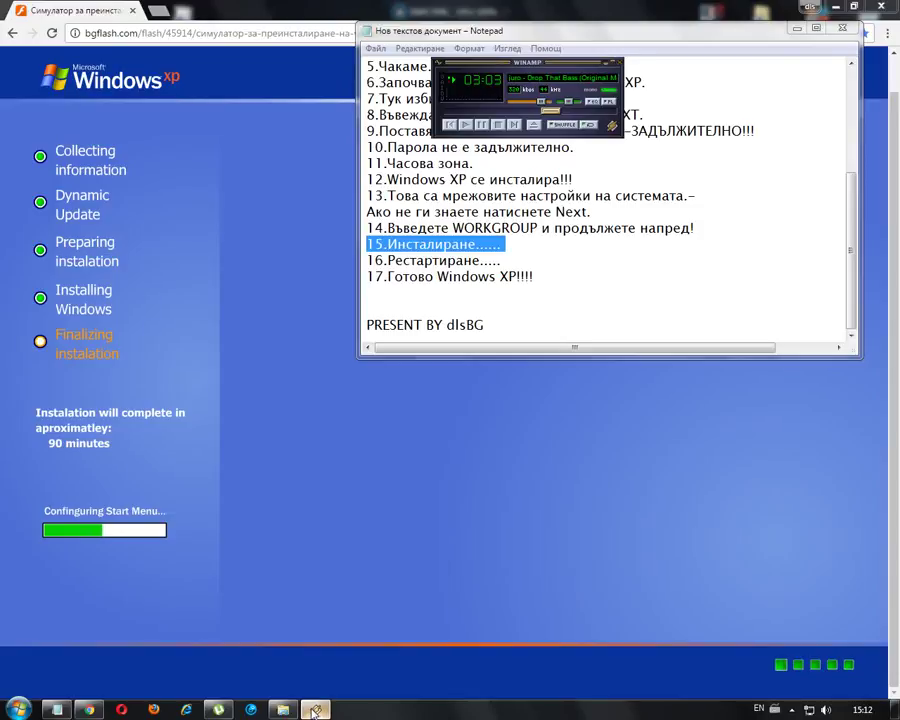
left_click(314, 710)
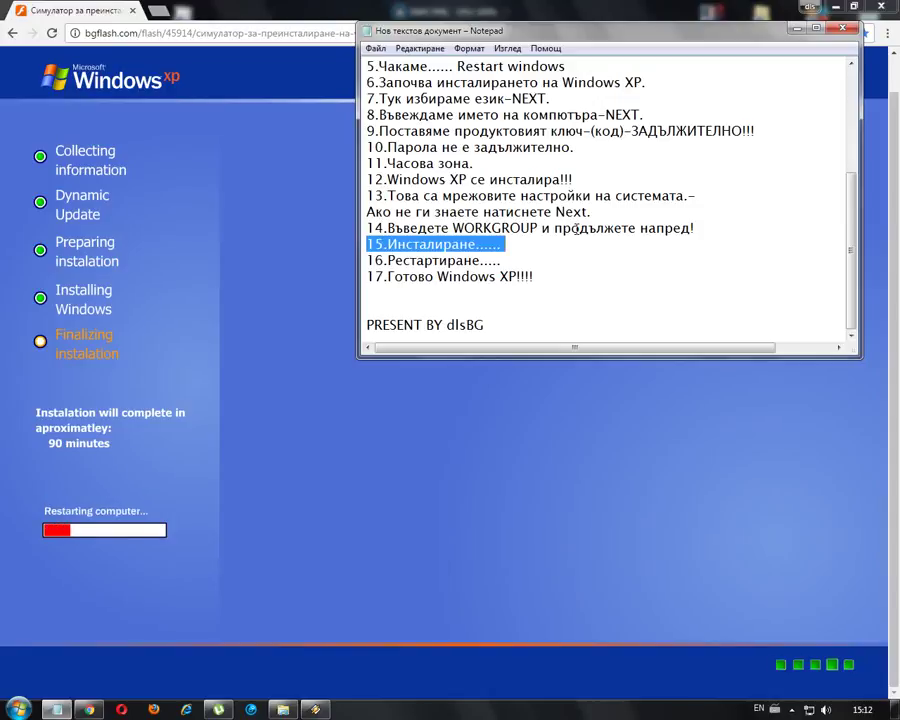
- Mark checklist steps 16 and 17 during the restart, then show the hidden notification area icons
mouse_move(505, 261)
left_mouse_down()
mouse_move(366, 261)
mouse_move(515, 254)
left_mouse_up()
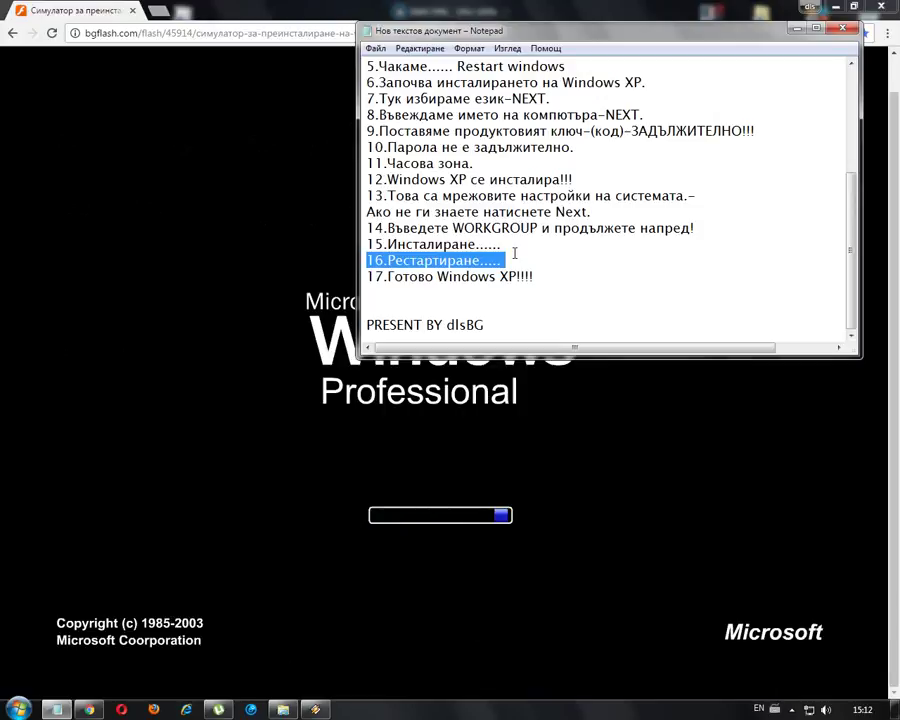
left_click_drag(534, 277, 367, 278)
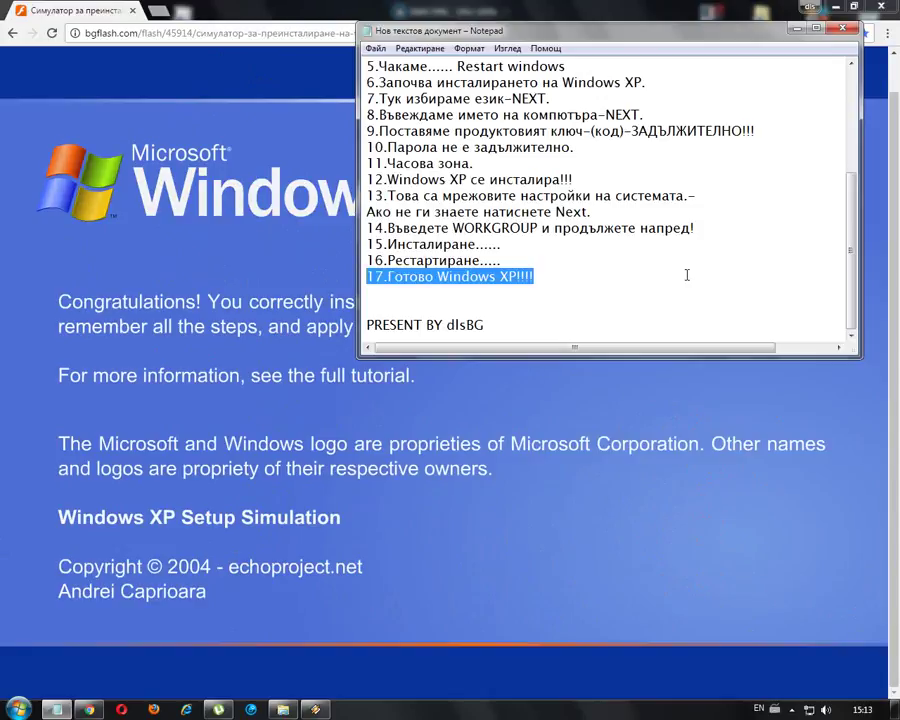
left_click(792, 708)
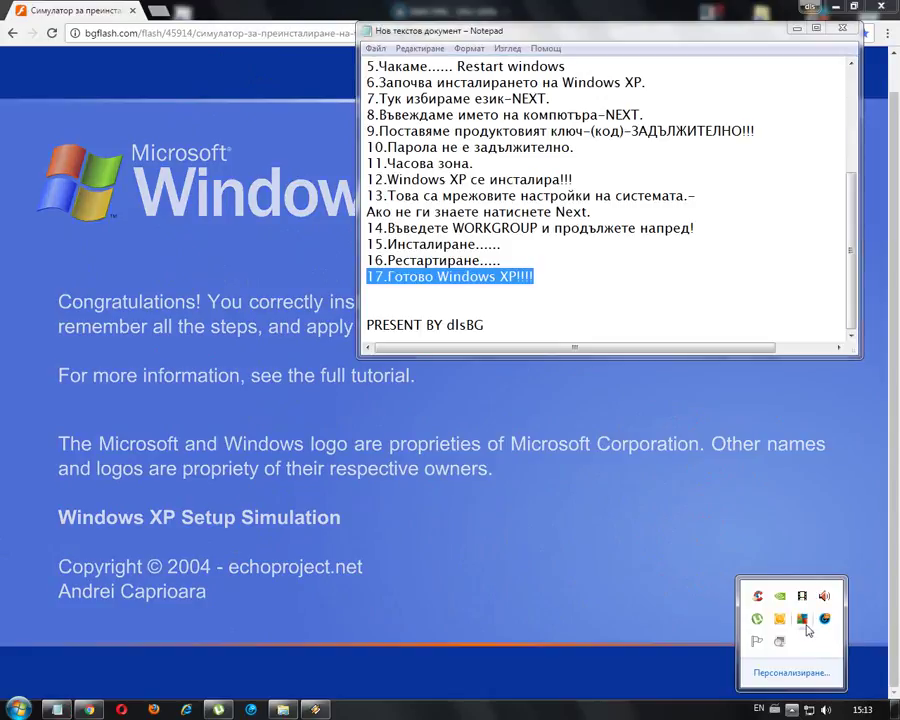